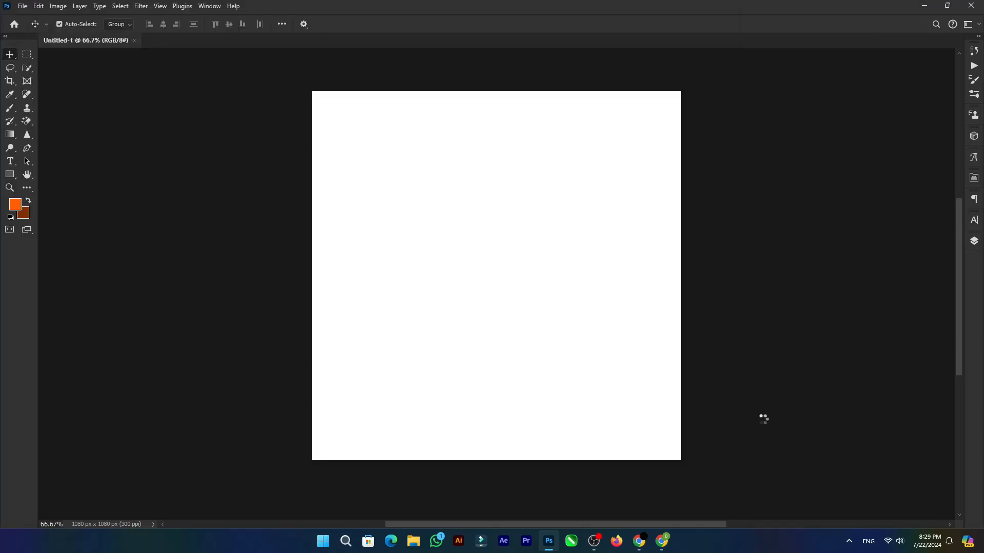
- Place the doctor photo in the canvas's lower-left corner and scale it to about 138%
{"action": "left_click_drag", "start_coordinate": [540, 252], "coordinate": [462, 329]}
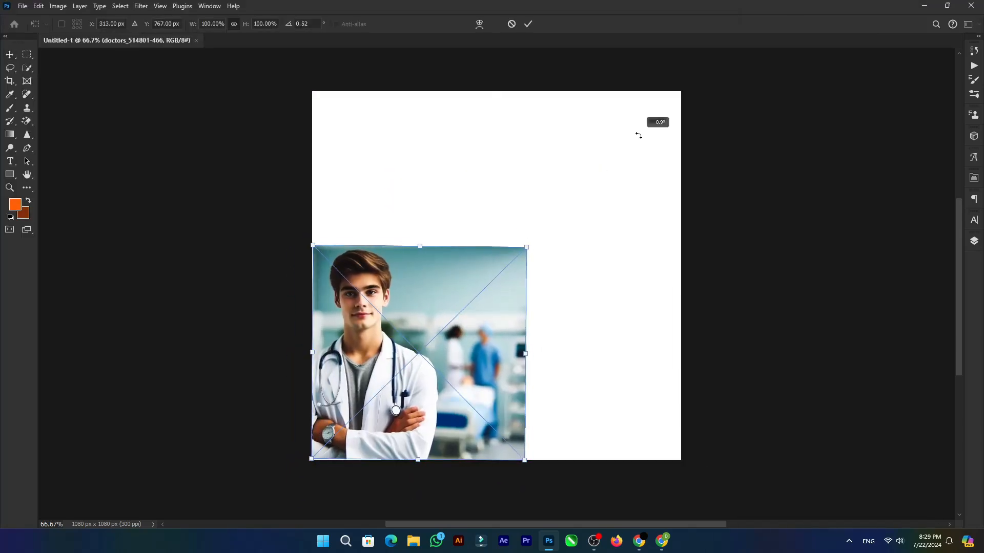
{"action": "left_click_drag", "start_coordinate": [536, 235], "coordinate": [614, 171]}
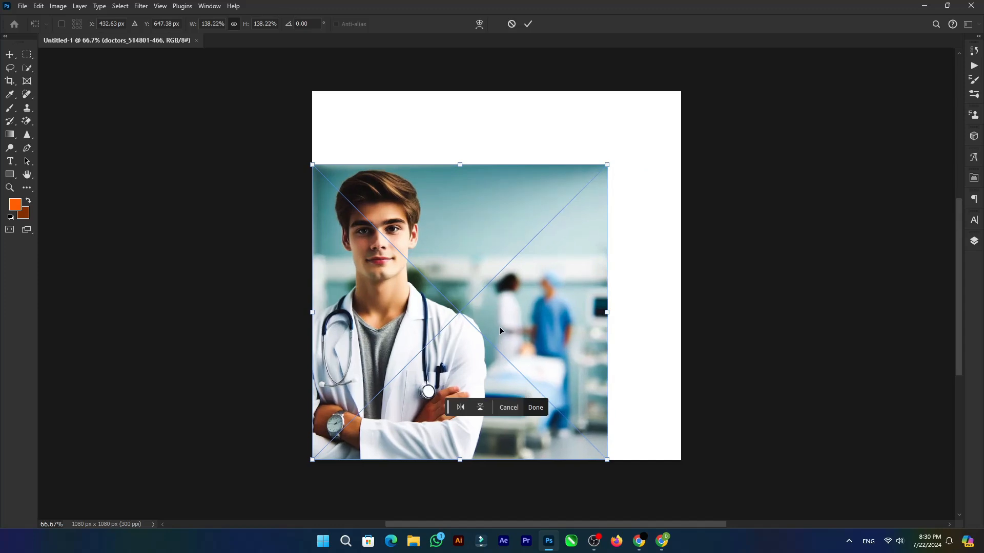
{"action": "key", "text": "Return"}
- Select the doctor's figure in the photo with the Quick Selection tool
{"action": "scroll", "coordinate": [509, 307], "scroll_direction": "up", "scroll_amount": 2}
{"action": "scroll", "coordinate": [509, 307], "scroll_direction": "down", "scroll_amount": 1}
{"action": "key", "text": "w"}
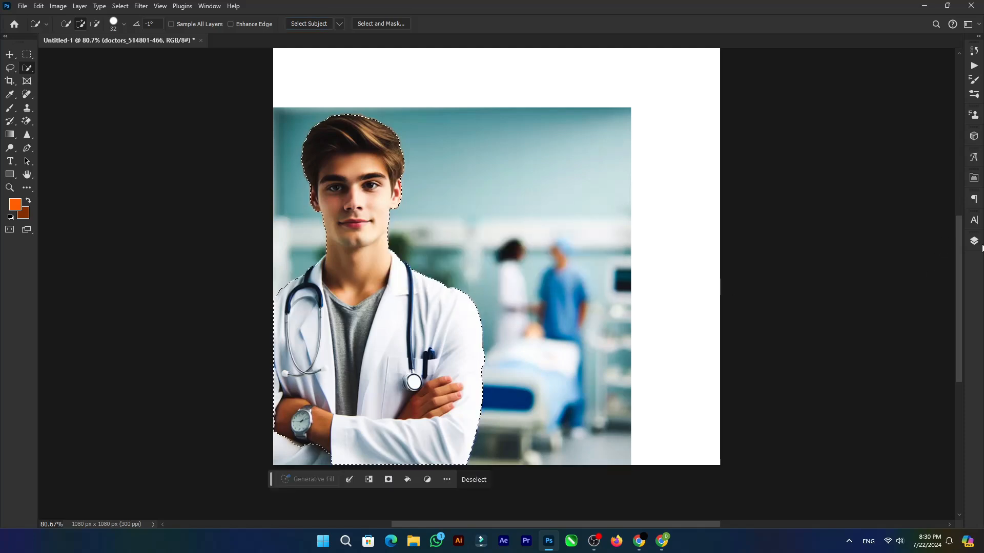
{"action": "scroll", "coordinate": [187, 450], "scroll_direction": "up", "scroll_amount": 1}
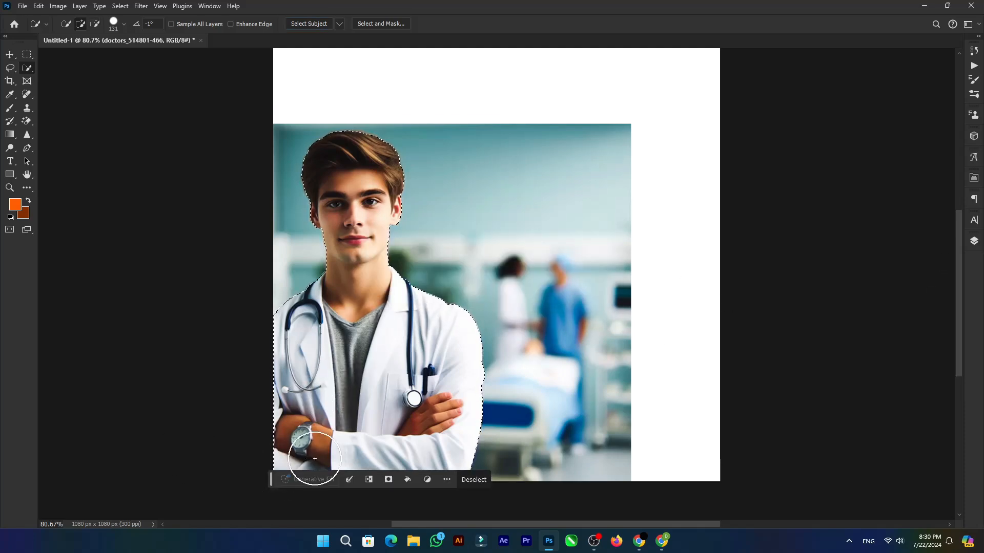
{"action": "left_click", "coordinate": [973, 241]}
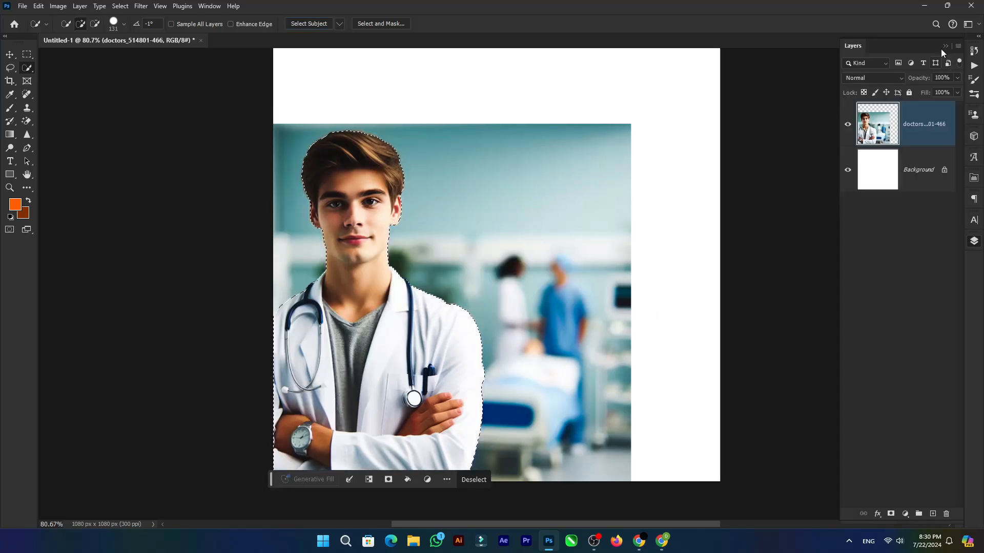
{"action": "left_click", "coordinate": [890, 513]}
{"action": "scroll", "coordinate": [503, 300], "scroll_direction": "down", "scroll_amount": 2}
- Expand the selection around the doctor and use it to mask out the photo's background
{"action": "left_click", "coordinate": [120, 5]}
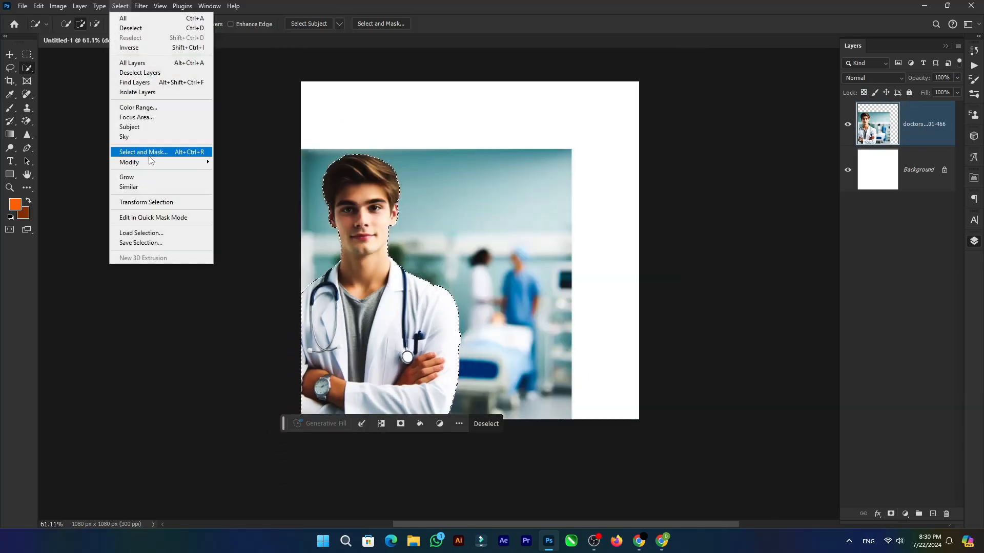
{"action": "mouse_move", "coordinate": [153, 162]}
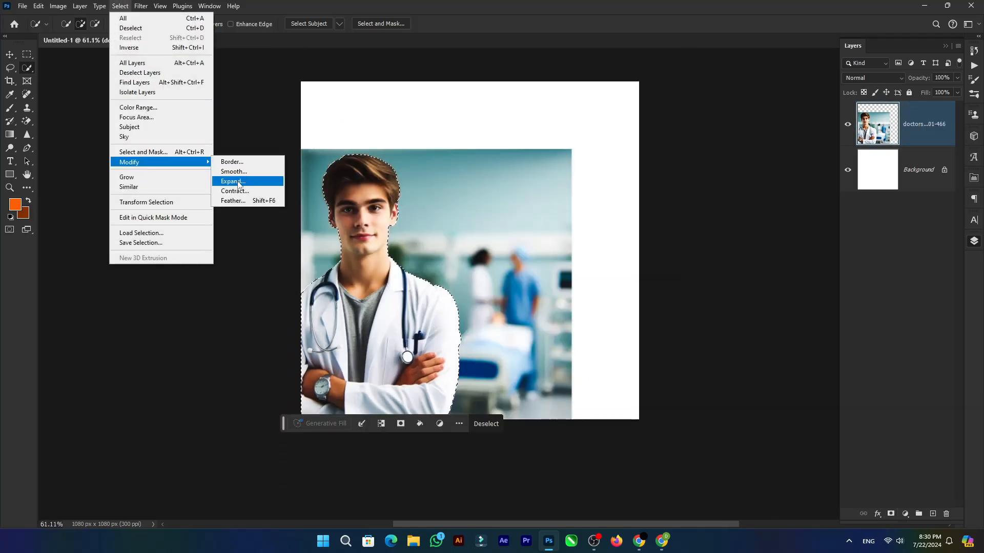
{"action": "left_click", "coordinate": [239, 182]}
{"action": "key", "text": "Return"}
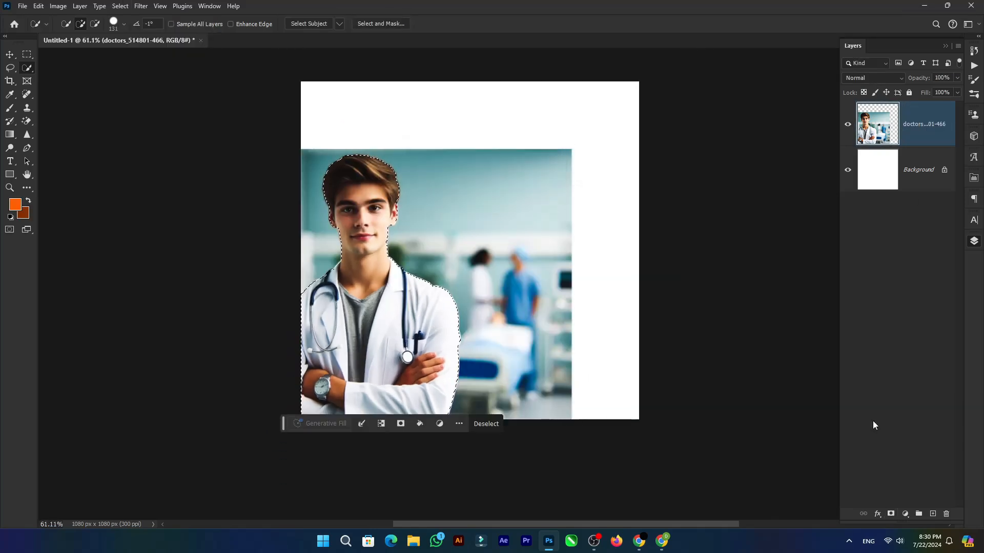
{"action": "left_click", "coordinate": [891, 513]}
{"action": "scroll", "coordinate": [398, 211], "scroll_direction": "up", "scroll_amount": 2}
{"action": "scroll", "coordinate": [527, 222], "scroll_direction": "down", "scroll_amount": 1}
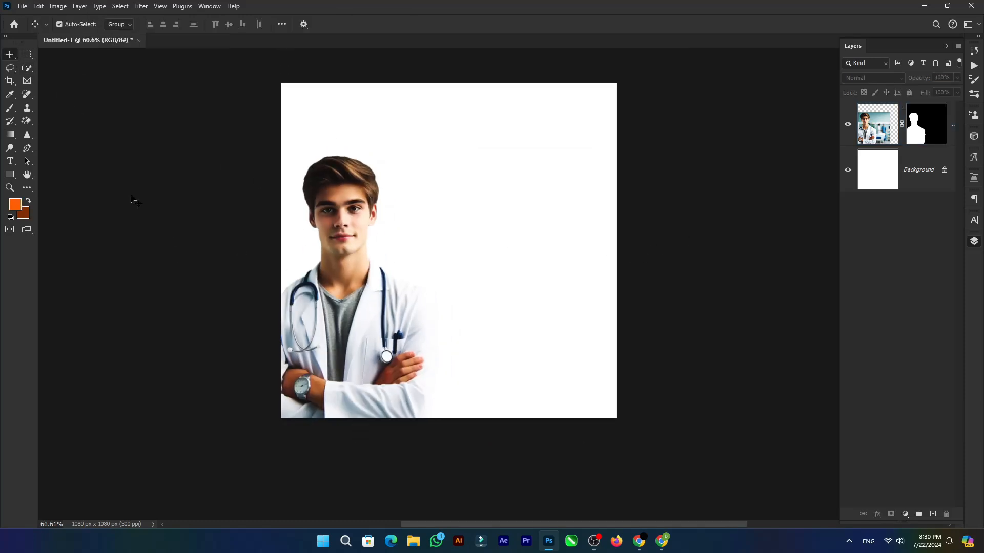
- Bring in the blurred hospital corridor image, scale it to cover the canvas, and put it beneath the doctor layer
{"action": "scroll", "coordinate": [203, 177], "scroll_direction": "up", "scroll_amount": 2}
{"action": "left_click_drag", "start_coordinate": [656, 545], "coordinate": [407, 164]}
{"action": "left_click_drag", "start_coordinate": [474, 186], "coordinate": [683, 185]}
{"action": "left_click_drag", "start_coordinate": [503, 226], "coordinate": [459, 287]}
{"action": "left_click_drag", "start_coordinate": [448, 378], "coordinate": [451, 455]}
{"action": "left_click_drag", "start_coordinate": [367, 305], "coordinate": [445, 308]}
{"action": "key", "text": "Return"}
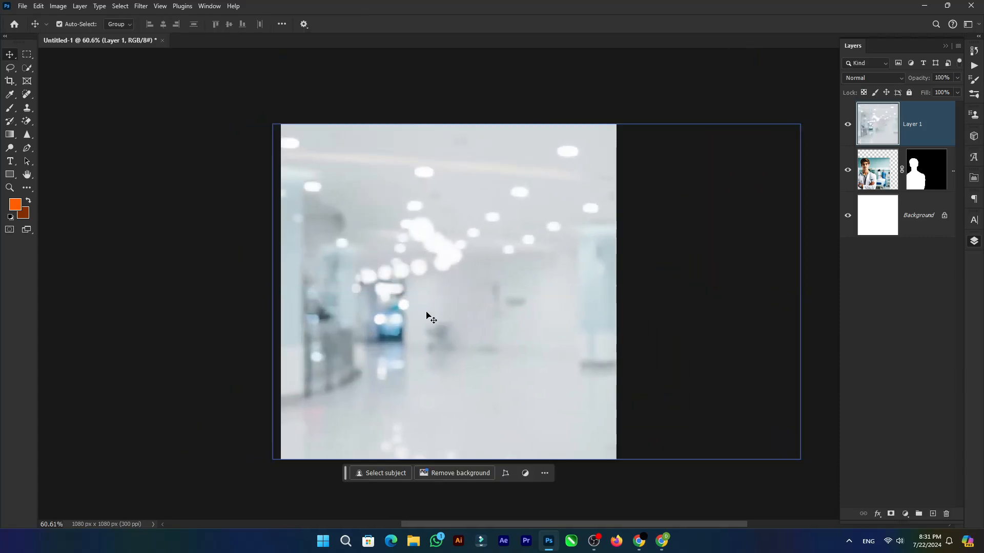
{"action": "key", "text": "ctrl+bracketleft"}
- Paint blue over the corridor on a new layer and set that layer's blend mode to Multiply
{"action": "key", "text": "ctrl+shift+alt+n"}
{"action": "key", "text": "b"}
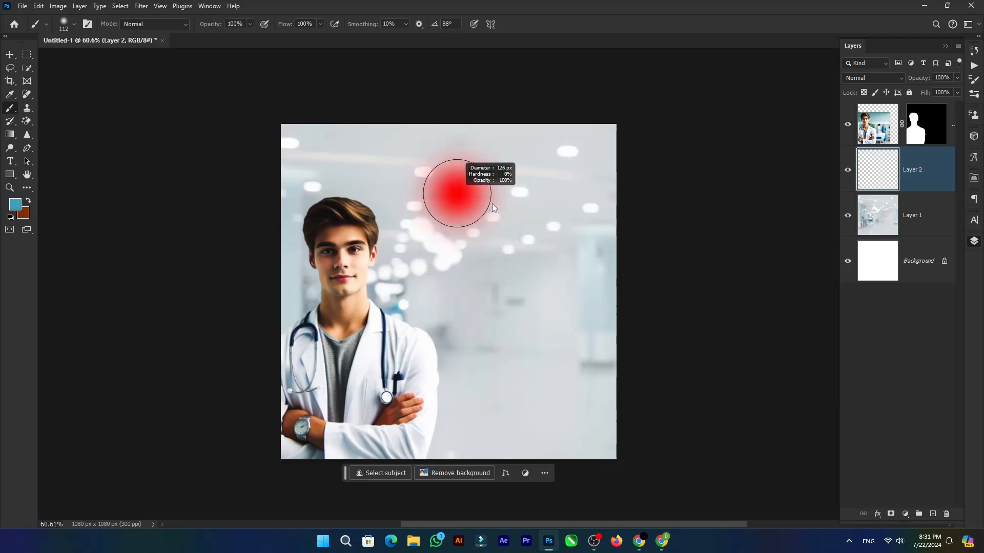
{"action": "mouse_move", "coordinate": [286, 187]}
{"action": "left_mouse_down"}
{"action": "mouse_move", "coordinate": [615, 208]}
{"action": "mouse_move", "coordinate": [620, 282]}
{"action": "mouse_move", "coordinate": [253, 384]}
{"action": "mouse_move", "coordinate": [860, 318]}
{"action": "left_mouse_up"}
{"action": "left_click", "coordinate": [874, 78]}
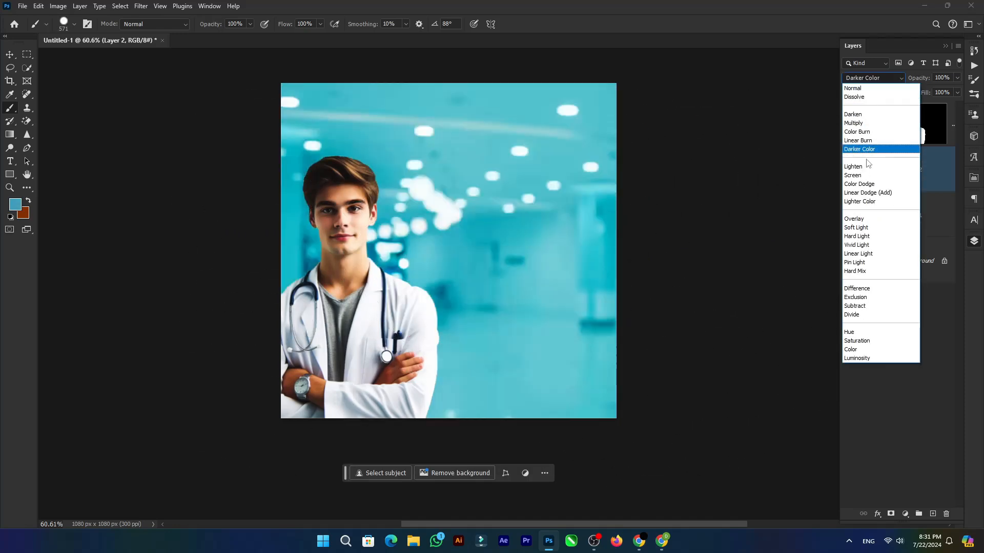
{"action": "left_click", "coordinate": [866, 123]}
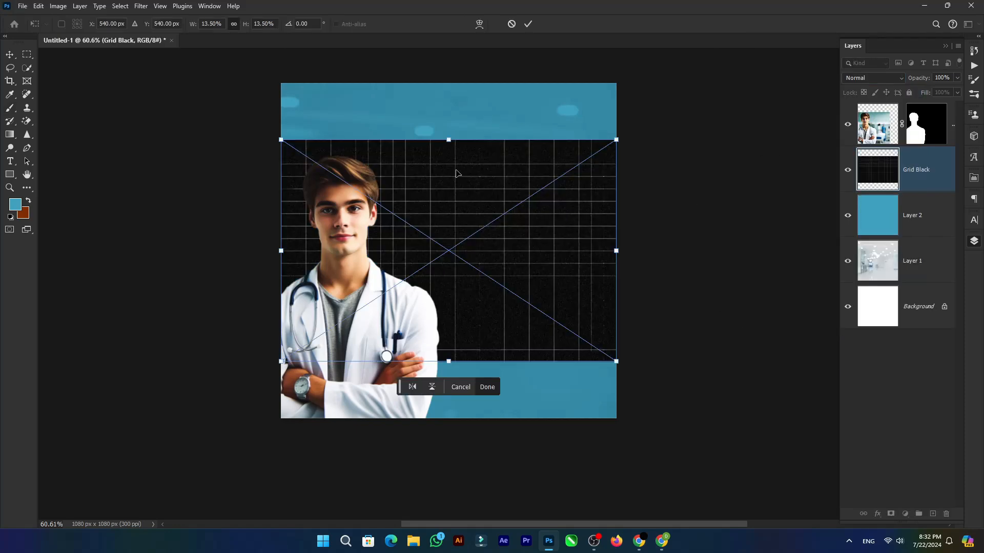
- Stretch the placed Grid Black texture vertically until it covers the whole canvas
{"action": "left_click_drag", "start_coordinate": [455, 169], "coordinate": [454, 117]}
{"action": "left_click_drag", "start_coordinate": [448, 308], "coordinate": [450, 437]}
{"action": "key", "text": "Return"}
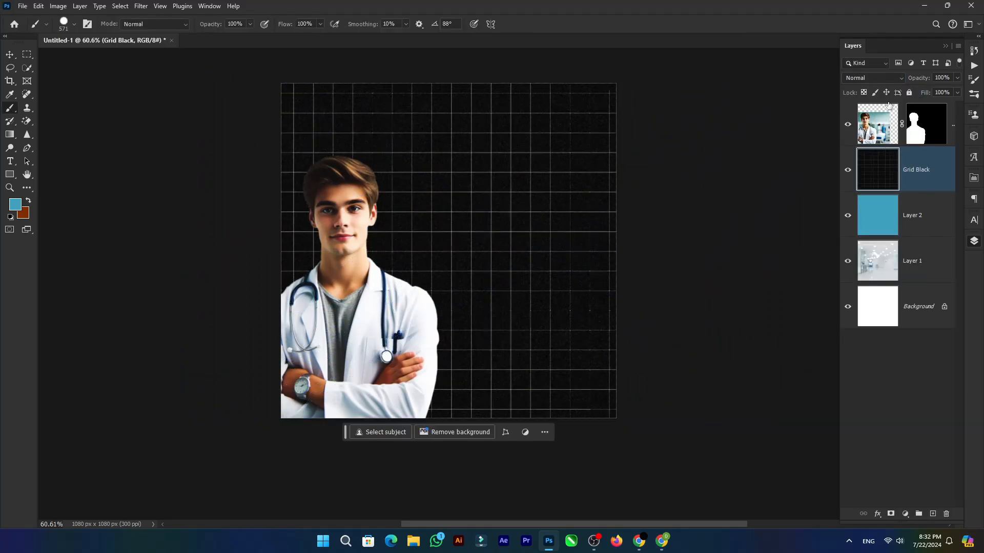
- Set the Grid Black layer's blend mode to Screen and lower its fill
{"action": "left_click", "coordinate": [874, 77]}
{"action": "left_click", "coordinate": [869, 176]}
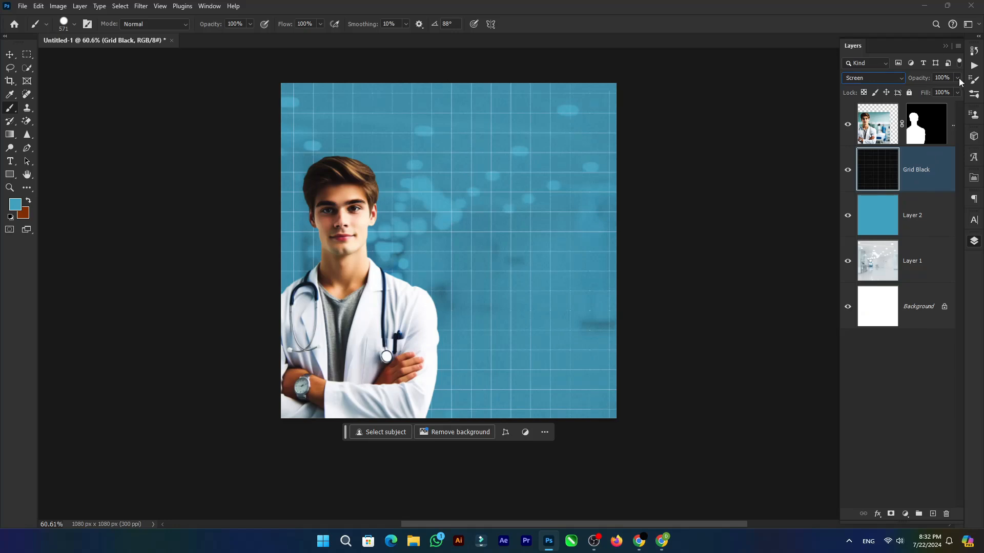
{"action": "left_click_drag", "start_coordinate": [951, 92], "coordinate": [924, 92]}
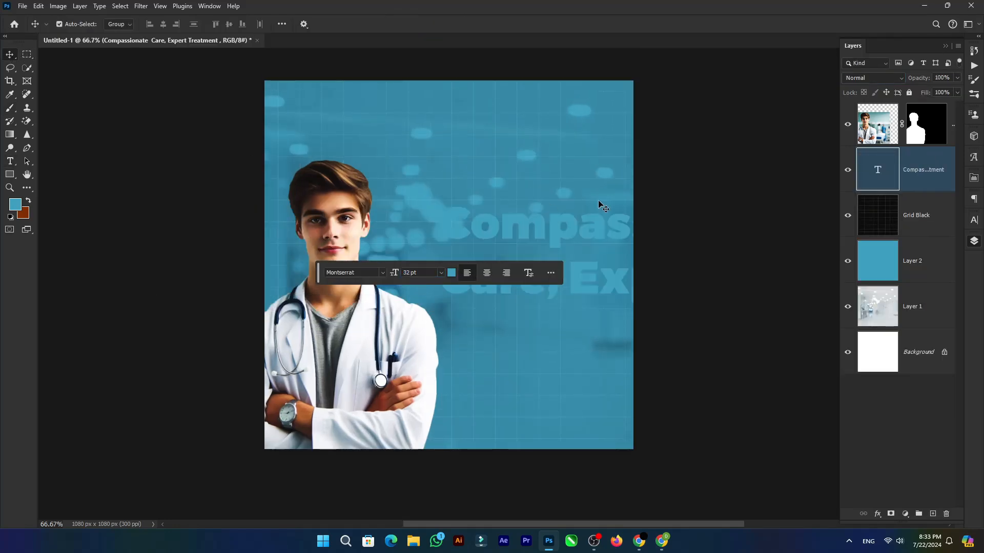
- Move the headline text up and break "Compassionate" into the lines "Com", "passi" and "onate"
{"action": "left_click_drag", "start_coordinate": [599, 202], "coordinate": [476, 157]}
{"action": "double_click", "coordinate": [503, 159]}
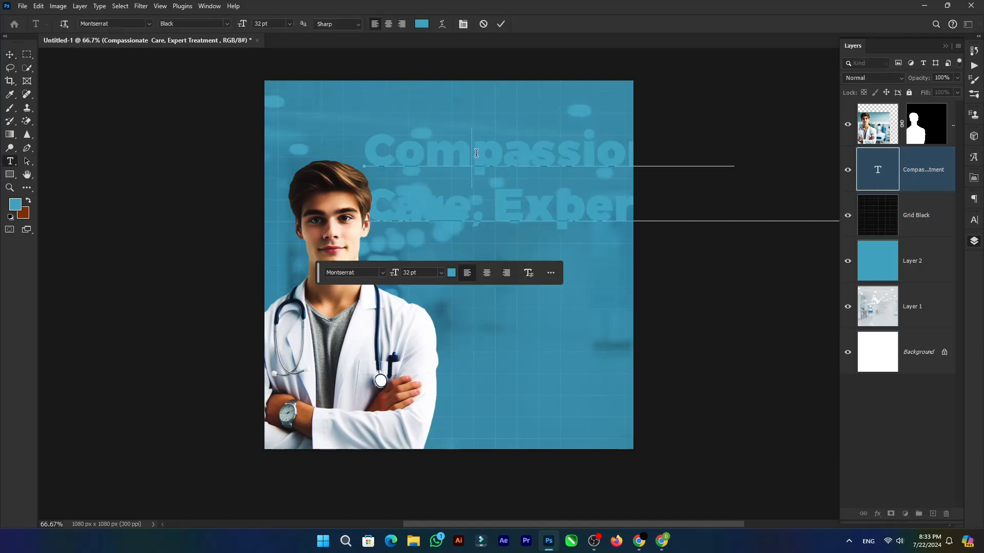
{"action": "key", "text": "Return"}
{"action": "key", "text": "Return"}
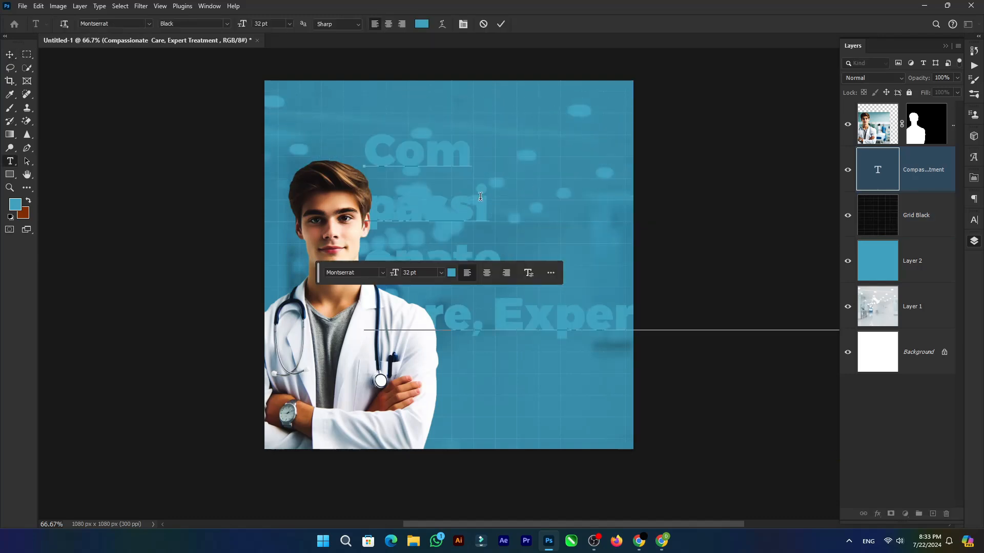
{"action": "scroll", "coordinate": [507, 215], "scroll_direction": "down", "scroll_amount": 2}
- Cut "Com passi onate" out of the headline and paste it as a separate text layer
{"action": "left_click_drag", "start_coordinate": [504, 234], "coordinate": [357, 105]}
{"action": "key", "text": "ctrl+x"}
{"action": "left_click", "coordinate": [10, 163]}
{"action": "left_click", "coordinate": [505, 342]}
{"action": "key", "text": "ctrl+v"}
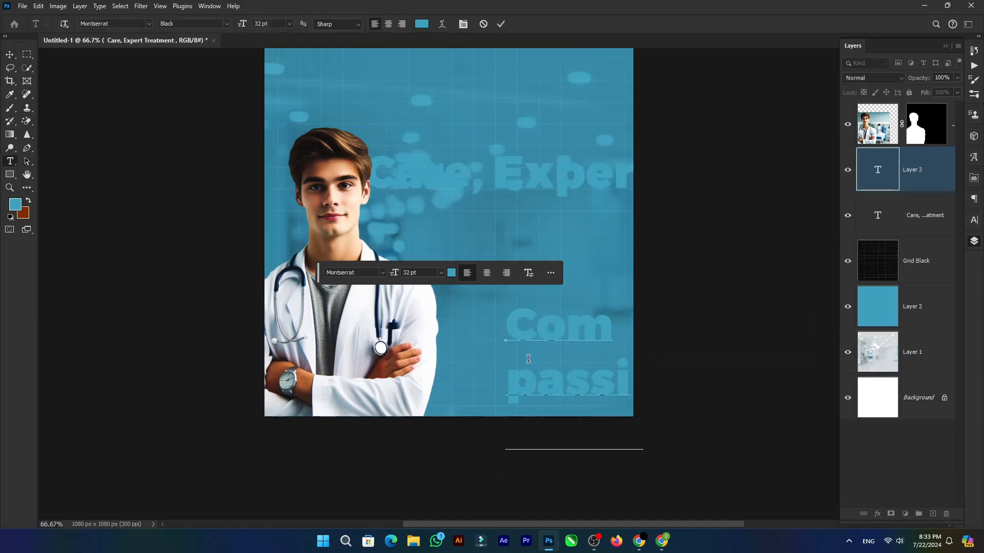
- Move the "Com passi onate" text beside the doctor and set it in all caps
{"action": "left_click_drag", "start_coordinate": [527, 336], "coordinate": [488, 229]}
{"action": "double_click", "coordinate": [497, 232]}
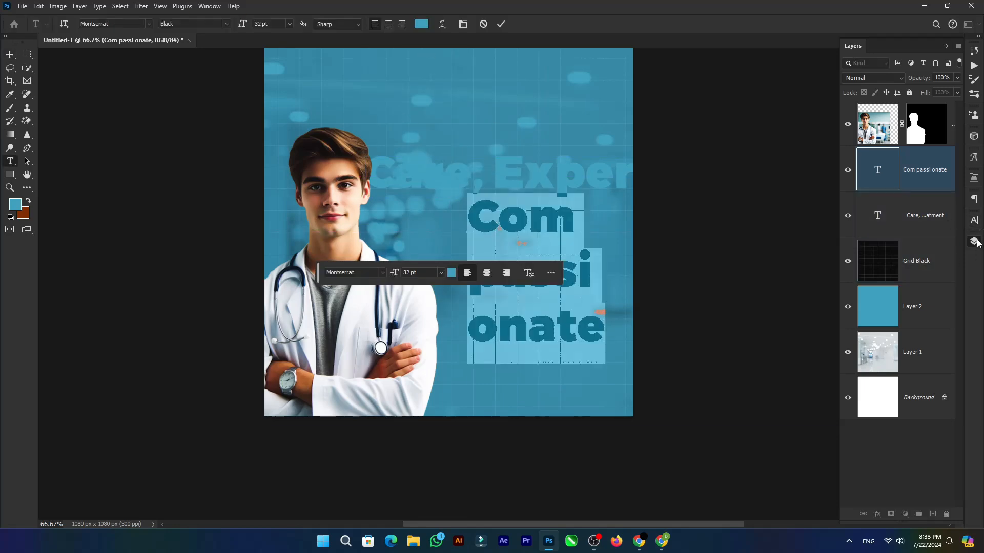
{"action": "left_click", "coordinate": [974, 220]}
{"action": "left_click", "coordinate": [892, 295]}
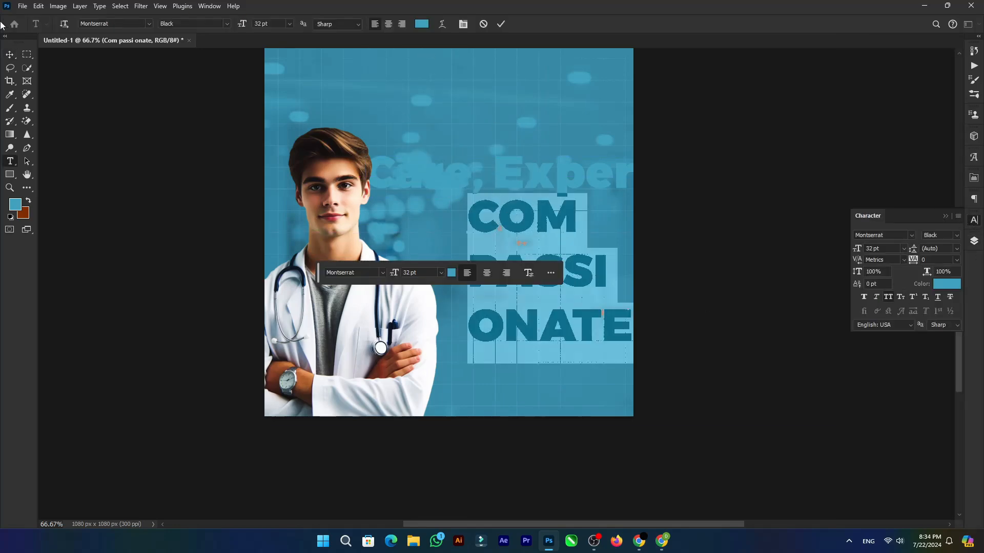
- Shift the COM PASSI ONATE text slightly up and set its colour to white (ffffff)
{"action": "left_click", "coordinate": [9, 54]}
{"action": "left_click_drag", "start_coordinate": [550, 224], "coordinate": [523, 181]}
{"action": "double_click", "coordinate": [523, 181]}
{"action": "left_click", "coordinate": [450, 274]}
{"action": "type", "text": "ffffff"}
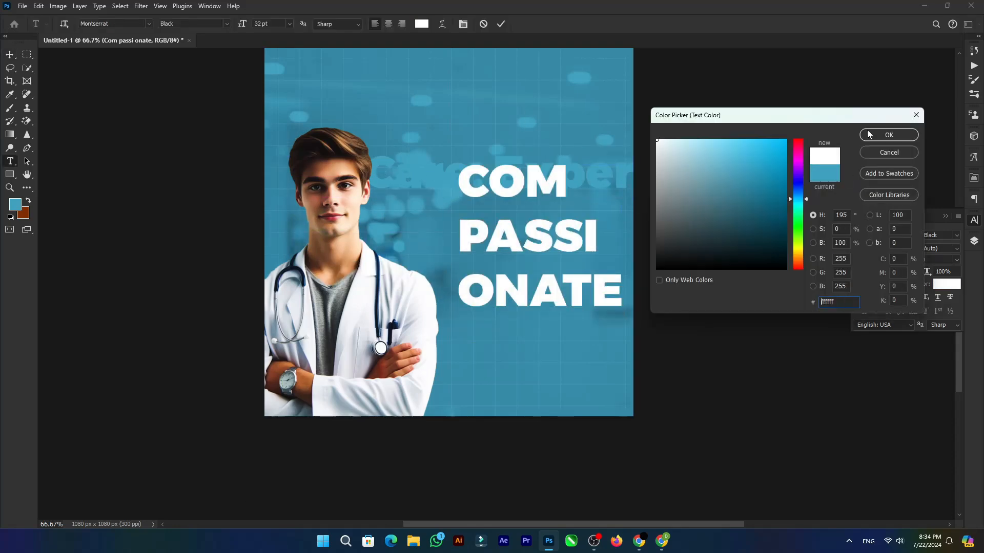
{"action": "left_click", "coordinate": [862, 133]}
- Tighten the line spacing of the COM PASSI ONATE text and reposition the block
{"action": "scroll", "coordinate": [414, 188], "scroll_direction": "up", "scroll_amount": 3}
{"action": "scroll", "coordinate": [492, 339], "scroll_direction": "up", "scroll_amount": 1}
{"action": "scroll", "coordinate": [492, 340], "scroll_direction": "up", "scroll_amount": 2}
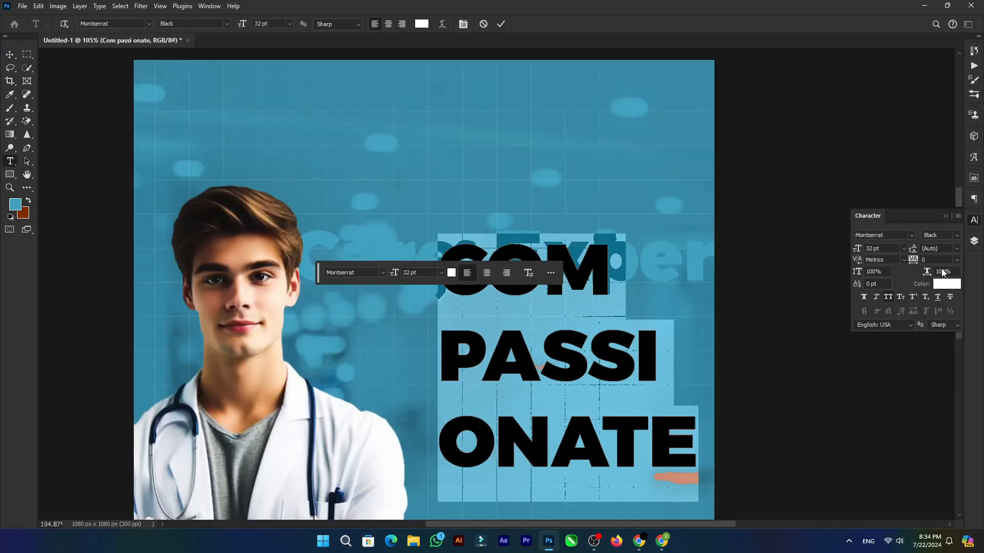
{"action": "scroll", "coordinate": [946, 249], "scroll_direction": "down", "scroll_amount": 13}
{"action": "scroll", "coordinate": [946, 248], "scroll_direction": "up", "scroll_amount": 2}
{"action": "left_click", "coordinate": [9, 54]}
{"action": "scroll", "coordinate": [501, 328], "scroll_direction": "down", "scroll_amount": 1}
{"action": "left_click_drag", "start_coordinate": [463, 306], "coordinate": [426, 214]}
- Enlarge the COM PASSI ONATE text with Free Transform and position it to the doctor's right
{"action": "scroll", "coordinate": [445, 53], "scroll_direction": "down", "scroll_amount": 1}
{"action": "scroll", "coordinate": [504, 275], "scroll_direction": "down", "scroll_amount": 4}
{"action": "left_click_drag", "start_coordinate": [513, 228], "coordinate": [511, 270]}
{"action": "key", "text": "ctrl+t"}
{"action": "left_click_drag", "start_coordinate": [523, 392], "coordinate": [521, 419]}
{"action": "left_click_drag", "start_coordinate": [520, 338], "coordinate": [523, 338]}
{"action": "key", "text": "Return"}
- Move the "Care, Expert Treatment" text near the canvas's top, then copy "Care," and delete it from that text
{"action": "scroll", "coordinate": [572, 270], "scroll_direction": "down", "scroll_amount": 1}
{"action": "left_click_drag", "start_coordinate": [631, 245], "coordinate": [623, 161]}
{"action": "double_click", "coordinate": [623, 161]}
{"action": "left_click_drag", "start_coordinate": [487, 169], "coordinate": [307, 172]}
{"action": "key", "text": "ctrl+c"}
{"action": "key", "text": "BackSpace"}
- Paste "Care," as its own text layer and move it just above COM
{"action": "scroll", "coordinate": [64, 221], "scroll_direction": "up", "scroll_amount": 1}
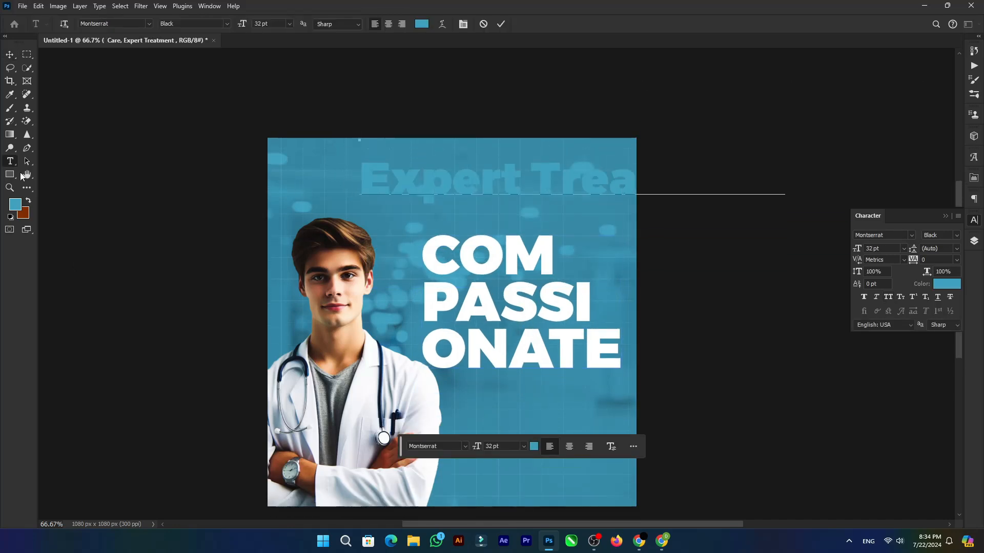
{"action": "left_click", "coordinate": [519, 398]}
{"action": "key", "text": "ctrl+v"}
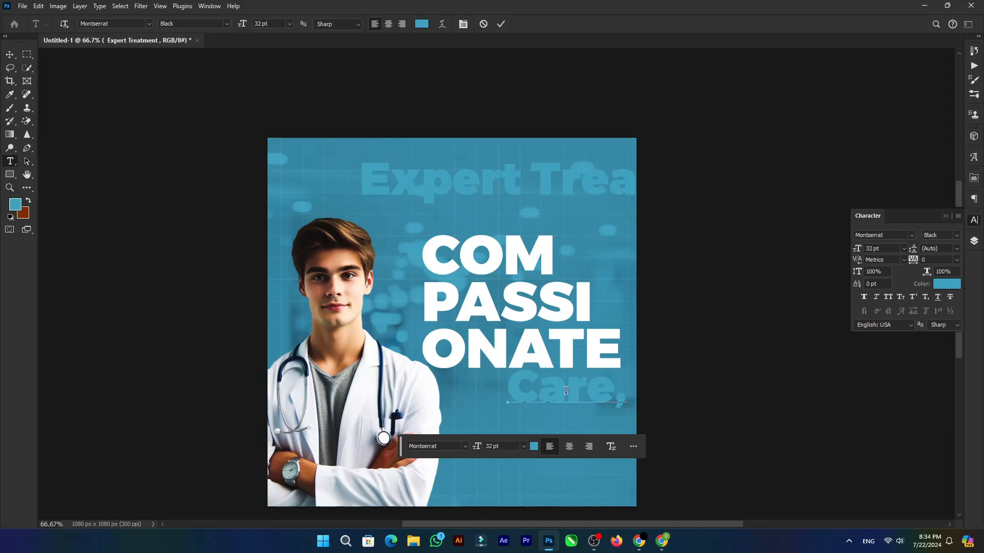
{"action": "left_click", "coordinate": [10, 55]}
{"action": "left_click_drag", "start_coordinate": [538, 391], "coordinate": [439, 223]}
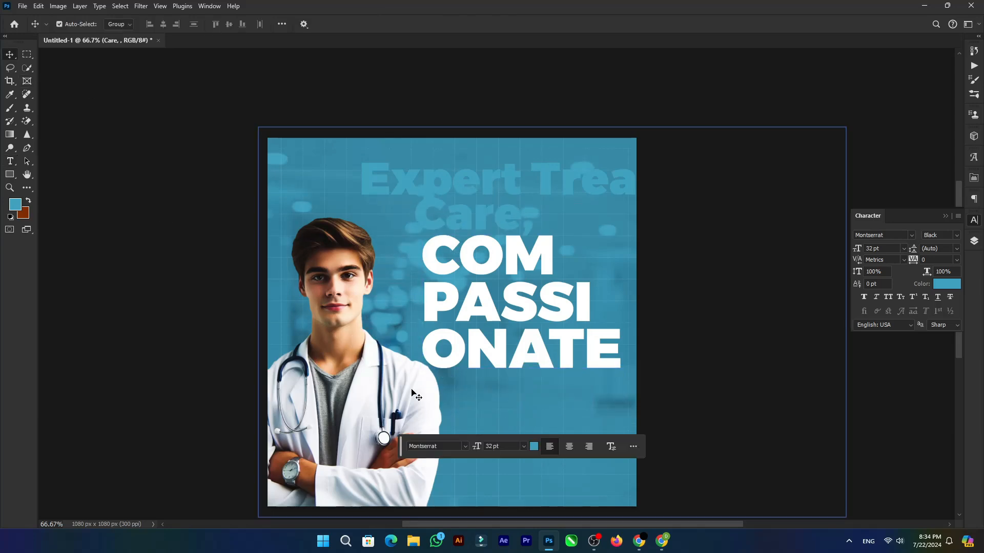
- Set the "Care," text in Bentosa Regular with a dark teal colour and place it over ONATE
{"action": "double_click", "coordinate": [440, 223]}
{"action": "left_click", "coordinate": [149, 24]}
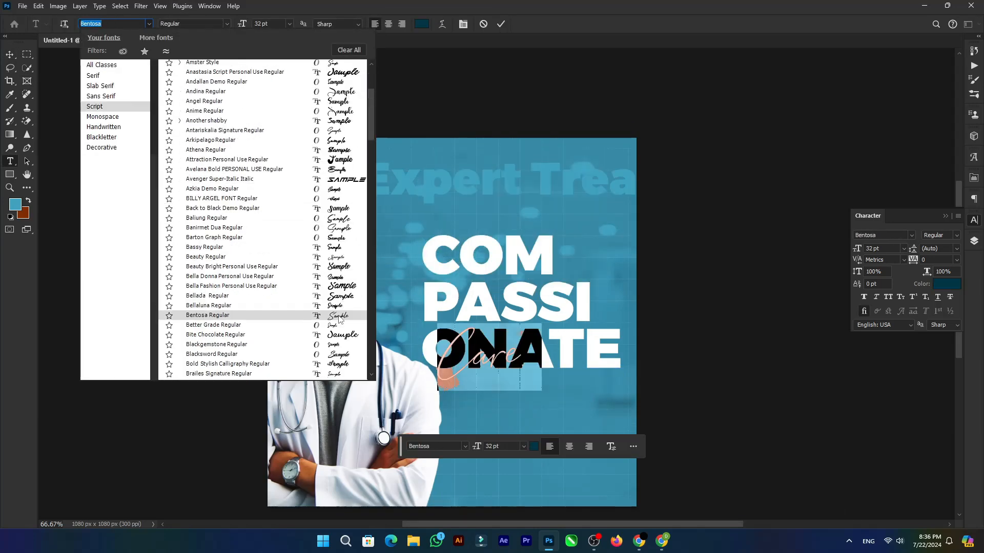
{"action": "left_click", "coordinate": [220, 313]}
{"action": "left_click", "coordinate": [10, 54]}
{"action": "left_click_drag", "start_coordinate": [495, 361], "coordinate": [510, 359]}
{"action": "scroll", "coordinate": [522, 387], "scroll_direction": "up", "scroll_amount": 5}
{"action": "scroll", "coordinate": [531, 330], "scroll_direction": "down", "scroll_amount": 5}
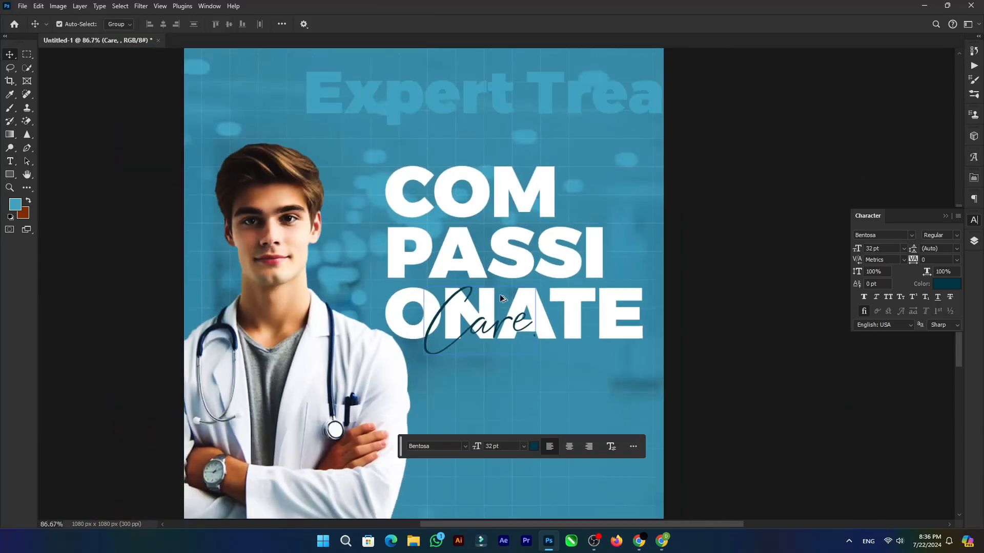
{"action": "scroll", "coordinate": [531, 330], "scroll_direction": "up", "scroll_amount": 2}
- Scale the COM PASSI ONATE and "Care" texts together to about 82% and reposition them, with rulers shown
{"action": "left_click", "coordinate": [523, 272], "text": "shift"}
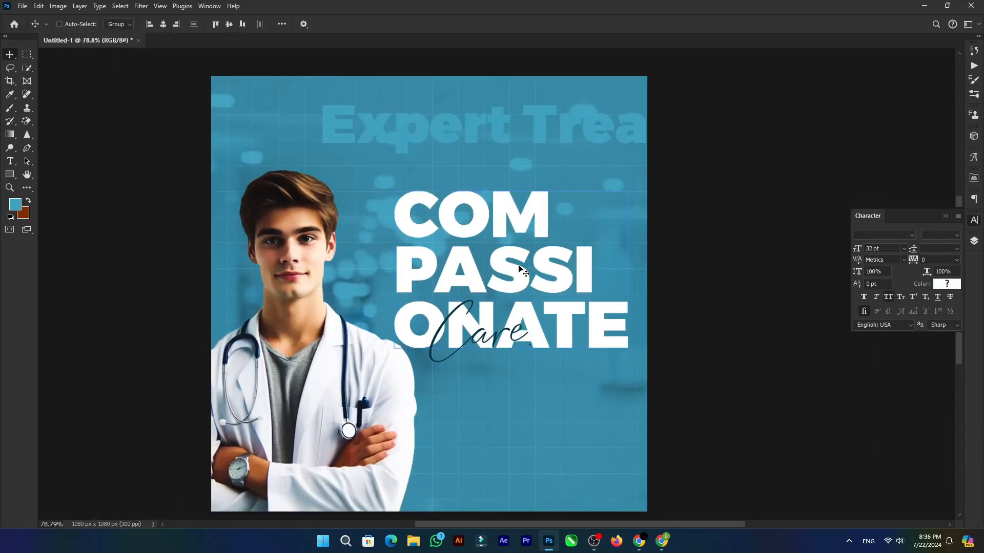
{"action": "key", "text": "ctrl+r"}
{"action": "key", "text": "ctrl+t"}
{"action": "left_click_drag", "start_coordinate": [700, 357], "coordinate": [659, 345]}
{"action": "left_click_drag", "start_coordinate": [623, 258], "coordinate": [649, 247]}
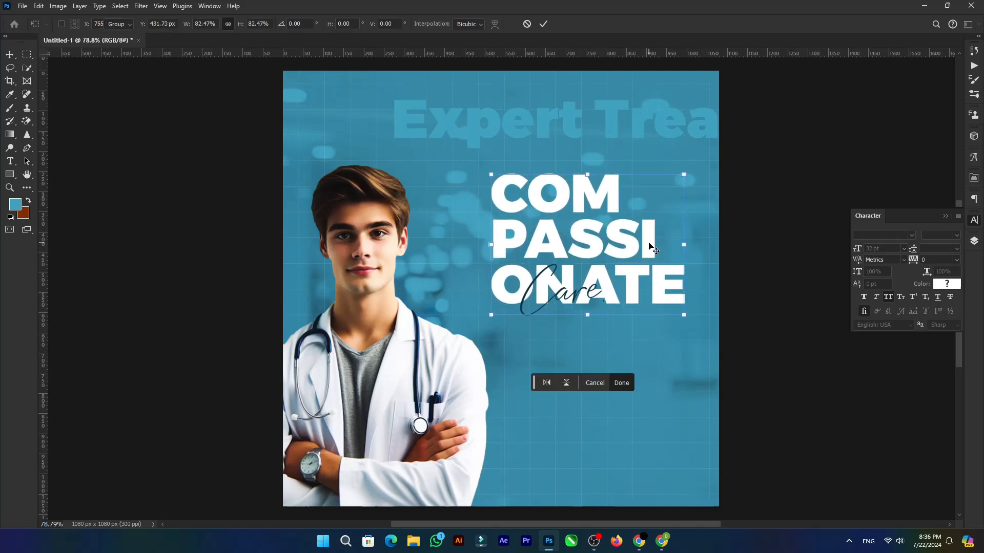
{"action": "key", "text": "Return"}
- Draw a rectangle about 476 × 68 px directly below the ONATE line
{"action": "scroll", "coordinate": [470, 134], "scroll_direction": "up", "scroll_amount": 1}
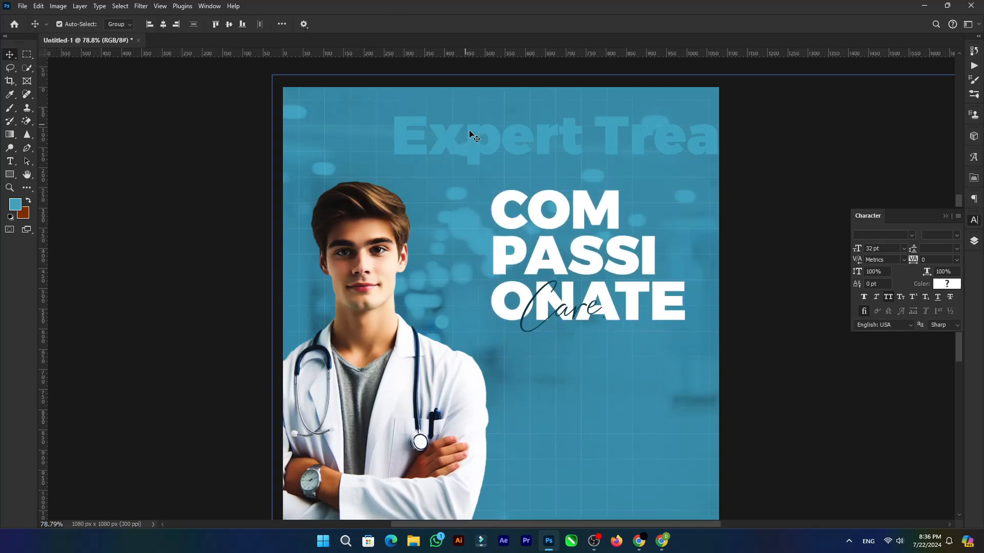
{"action": "right_click", "coordinate": [9, 176]}
{"action": "left_click", "coordinate": [43, 195]}
{"action": "scroll", "coordinate": [640, 335], "scroll_direction": "up", "scroll_amount": 2}
{"action": "left_click_drag", "start_coordinate": [642, 363], "coordinate": [656, 362]}
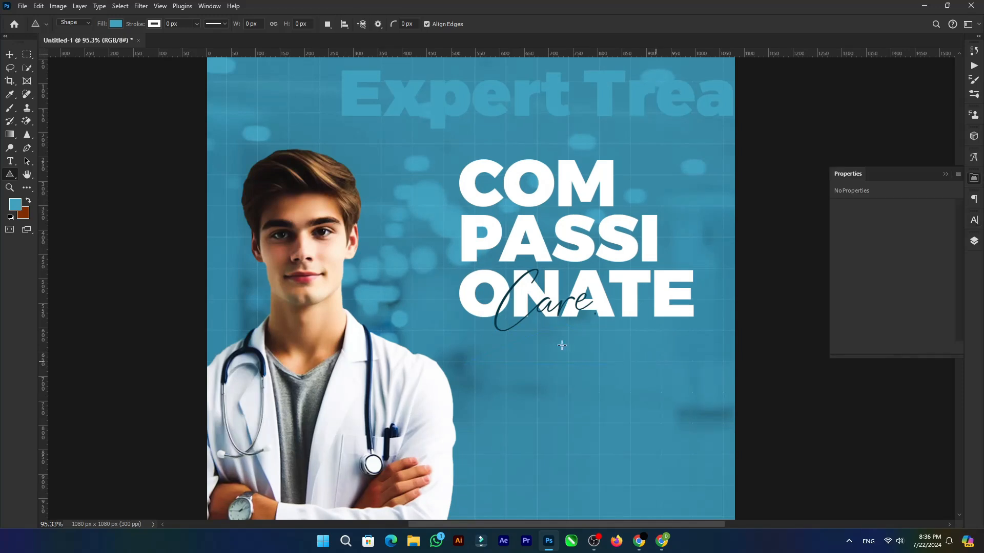
{"action": "left_click_drag", "start_coordinate": [462, 320], "coordinate": [695, 351]}
- Fill the rectangle below ONATE with dark teal and set its corner radii to 0 px
{"action": "scroll", "coordinate": [880, 292], "scroll_direction": "down", "scroll_amount": 3}
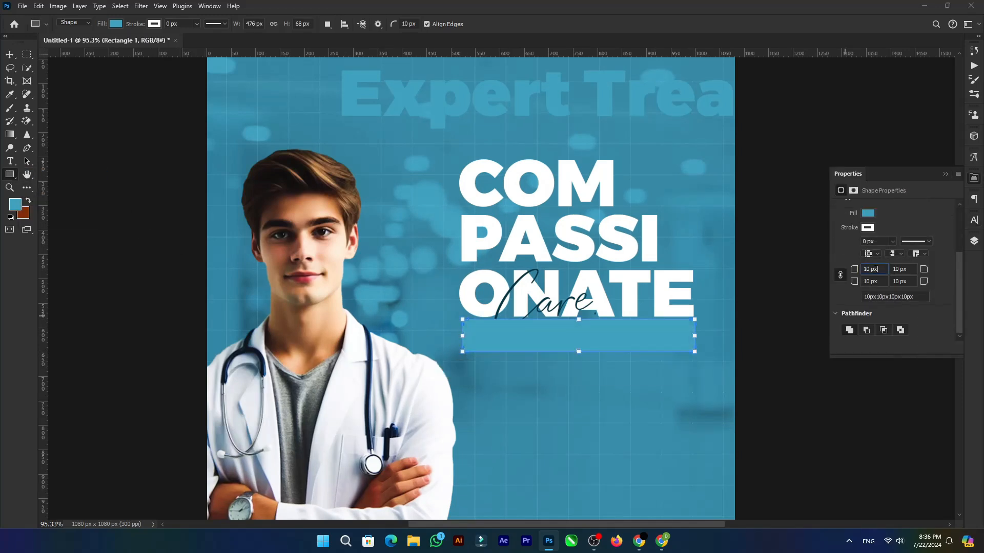
{"action": "left_click", "coordinate": [867, 214]}
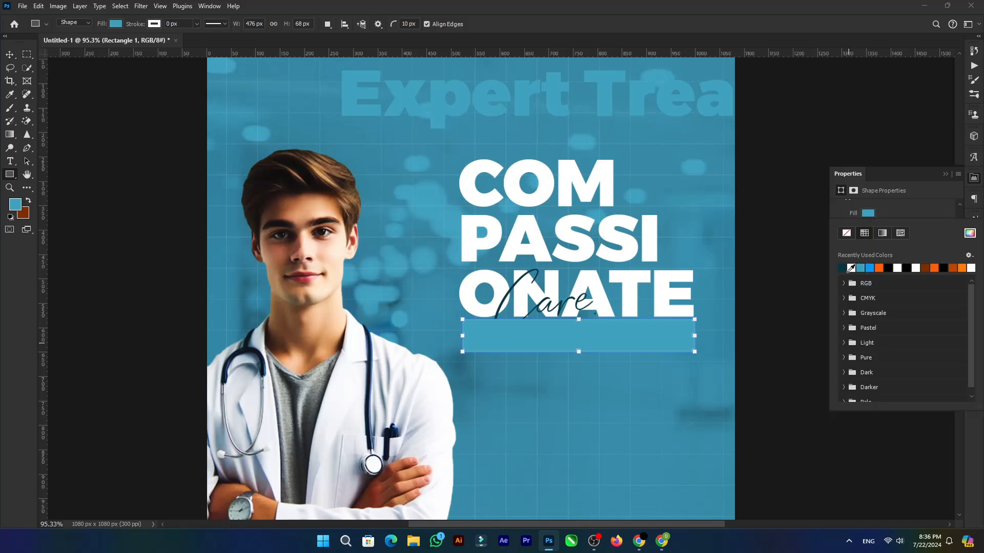
{"action": "left_click", "coordinate": [842, 268]}
{"action": "left_click", "coordinate": [9, 54]}
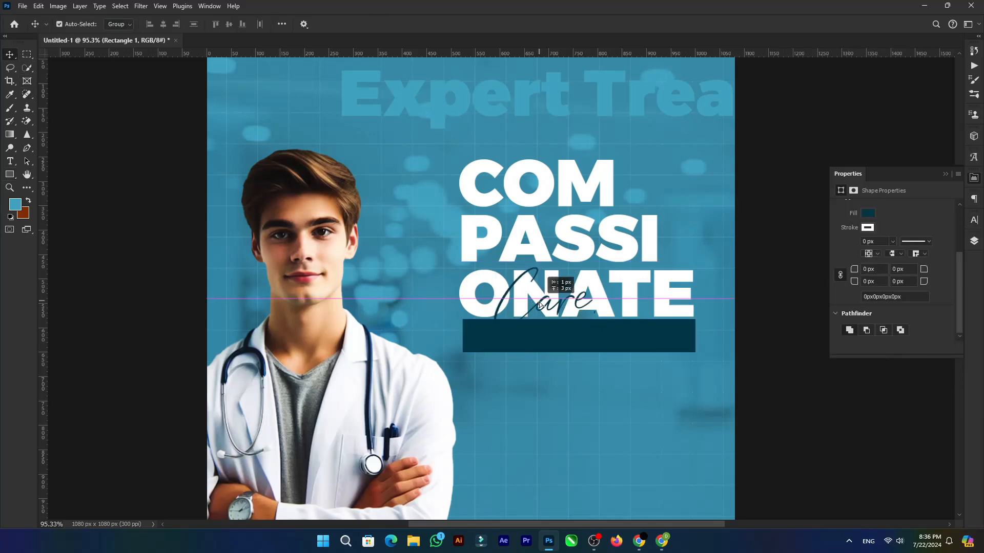
- Move the "Care," script text over the end of the ONATE line
{"action": "left_click_drag", "start_coordinate": [666, 291], "coordinate": [666, 291]}
{"action": "scroll", "coordinate": [531, 310], "scroll_direction": "down", "scroll_amount": 2}
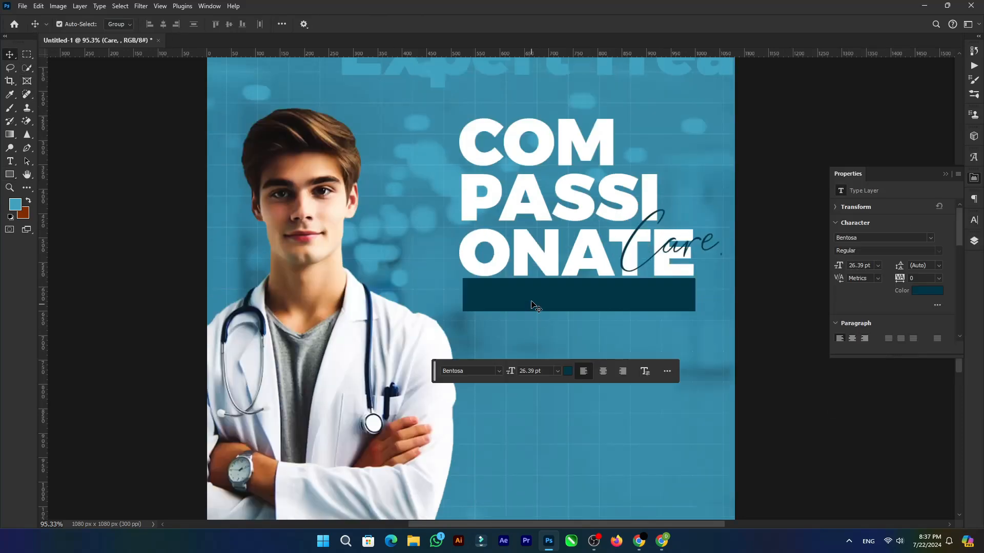
- Reduce the dark teal rectangle's height to about 53 px and nudge it slightly down beneath ONATE
{"action": "left_click", "coordinate": [590, 298]}
{"action": "scroll", "coordinate": [590, 298], "scroll_direction": "up", "scroll_amount": 2}
{"action": "key", "text": "ctrl+t"}
{"action": "left_click_drag", "start_coordinate": [576, 275], "coordinate": [576, 284]}
{"action": "left_click_drag", "start_coordinate": [521, 305], "coordinate": [518, 298]}
{"action": "key", "text": "Return"}
{"action": "key", "text": "Down"}
{"action": "key", "text": "Down"}
{"action": "key", "text": "Down"}
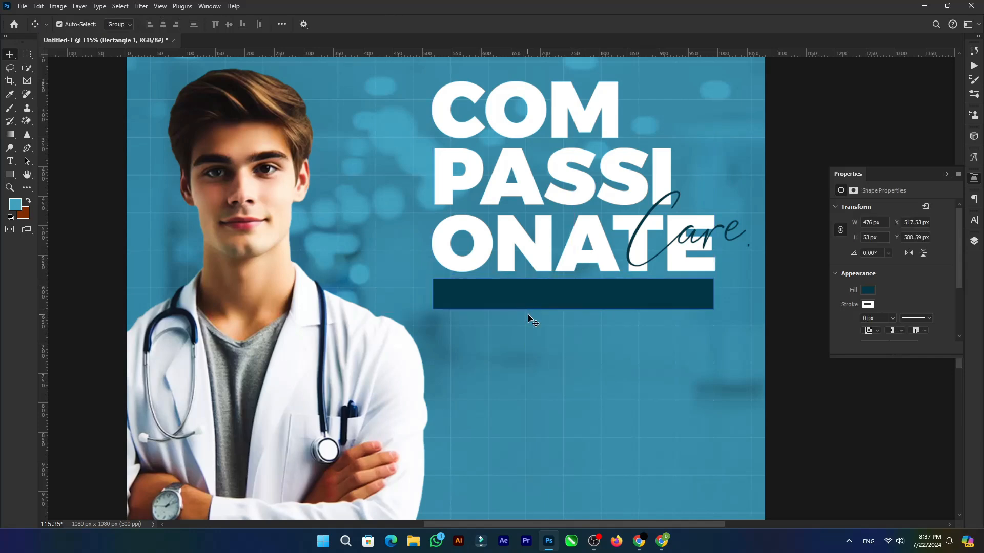
- Set the "Expert Treatment" text to Montserrat SemiBold at 29 pt
{"action": "scroll", "coordinate": [533, 235], "scroll_direction": "up", "scroll_amount": 2}
{"action": "double_click", "coordinate": [514, 115]}
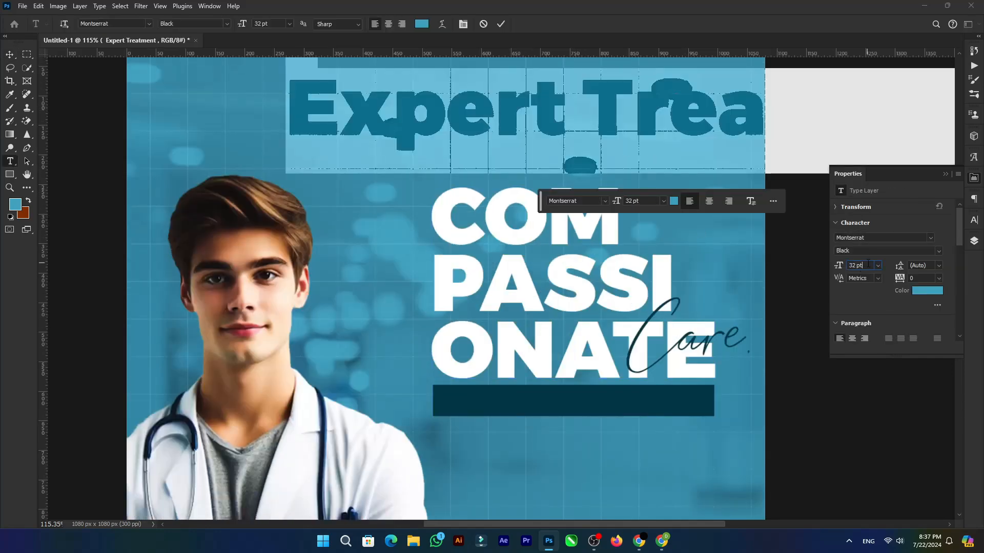
{"action": "key", "text": "Down"}
{"action": "key", "text": "Down"}
{"action": "key", "text": "Down"}
{"action": "left_click", "coordinate": [930, 237]}
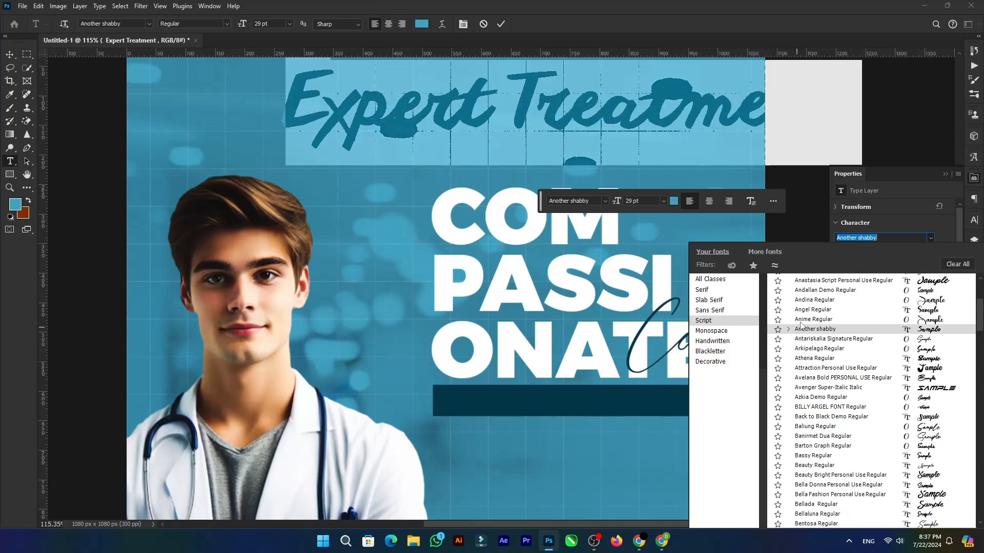
{"action": "left_click", "coordinate": [725, 280]}
{"action": "left_click", "coordinate": [922, 224]}
{"action": "left_click", "coordinate": [938, 251]}
{"action": "left_click", "coordinate": [854, 331]}
- Reduce the "Expert Treatment" text to 12 pt and move it onto the dark teal bar
{"action": "key", "text": "Down"}
{"action": "key", "text": "Down"}
{"action": "key", "text": "Down"}
{"action": "key", "text": "Down"}
{"action": "key", "text": "Down"}
{"action": "key", "text": "Down"}
{"action": "key", "text": "Down"}
{"action": "key", "text": "Down"}
{"action": "key", "text": "Down"}
{"action": "key", "text": "Down"}
{"action": "key", "text": "Down"}
{"action": "key", "text": "Down"}
{"action": "key", "text": "Down"}
{"action": "key", "text": "Down"}
{"action": "key", "text": "Down"}
{"action": "key", "text": "Down"}
{"action": "key", "text": "Down"}
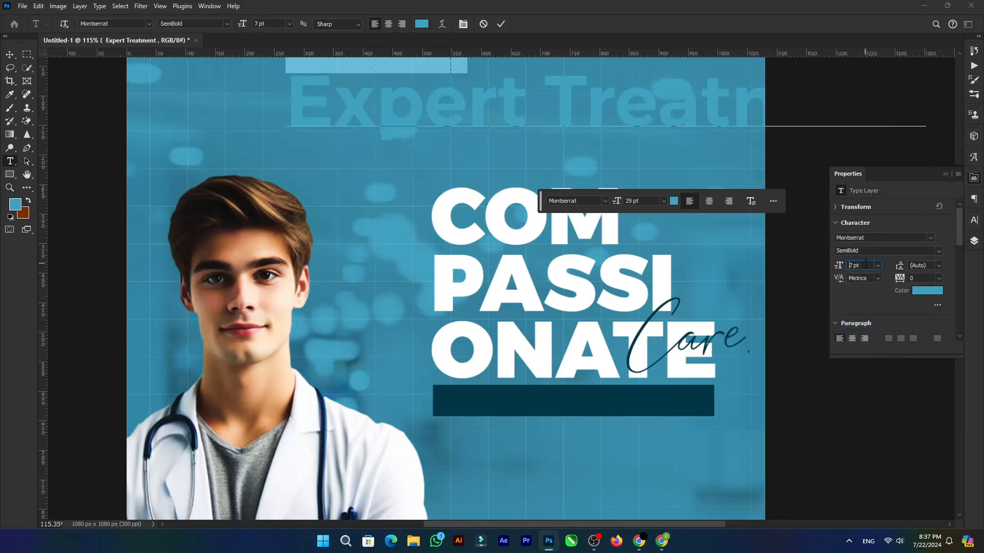
{"action": "left_click", "coordinate": [10, 54]}
{"action": "left_click_drag", "start_coordinate": [325, 76], "coordinate": [486, 410]}
- Change the "Expert Treatment" text colour to white
{"action": "double_click", "coordinate": [486, 410]}
{"action": "left_click", "coordinate": [672, 200]}
{"action": "left_click_drag", "start_coordinate": [681, 189], "coordinate": [651, 133]}
{"action": "left_click", "coordinate": [874, 135]}
{"action": "left_click", "coordinate": [9, 54]}
{"action": "scroll", "coordinate": [314, 290], "scroll_direction": "down", "scroll_amount": 1}
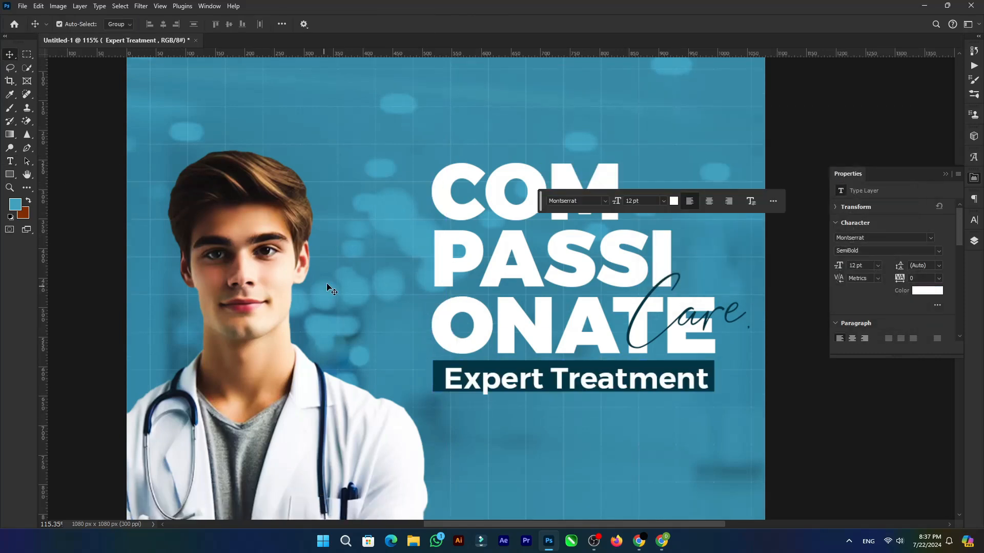
- Nudge the "Expert Treatment" text toward the bar's left end and set it in All Caps
{"action": "left_click_drag", "start_coordinate": [485, 380], "coordinate": [482, 377]}
{"action": "double_click", "coordinate": [498, 384]}
{"action": "scroll", "coordinate": [880, 294], "scroll_direction": "down", "scroll_amount": 5}
{"action": "key", "text": "ctrl+shift+k"}
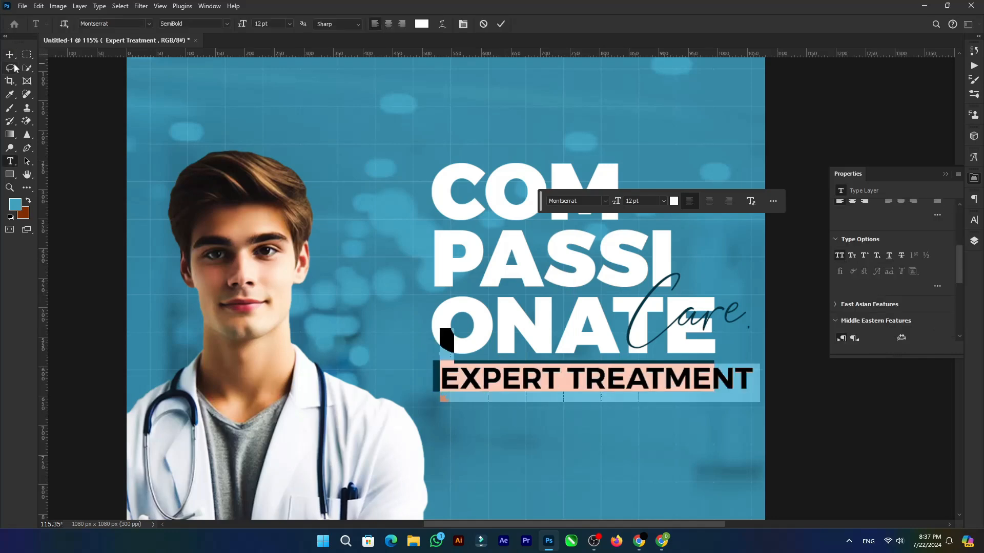
- Scale the EXPERT TREATMENT text to about 86% so it fits inside the dark bar
{"action": "key", "text": "ctrl+Return"}
{"action": "key", "text": "ctrl+t"}
{"action": "left_click_drag", "start_coordinate": [761, 365], "coordinate": [720, 366]}
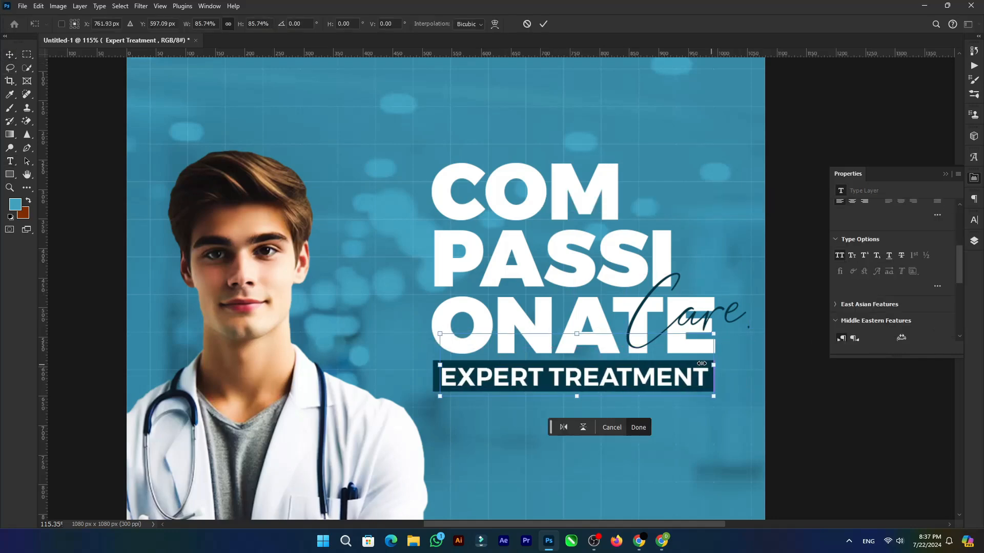
{"action": "key", "text": "Return"}
{"action": "scroll", "coordinate": [625, 191], "scroll_direction": "down", "scroll_amount": 4}
{"action": "scroll", "coordinate": [625, 190], "scroll_direction": "up", "scroll_amount": 3}
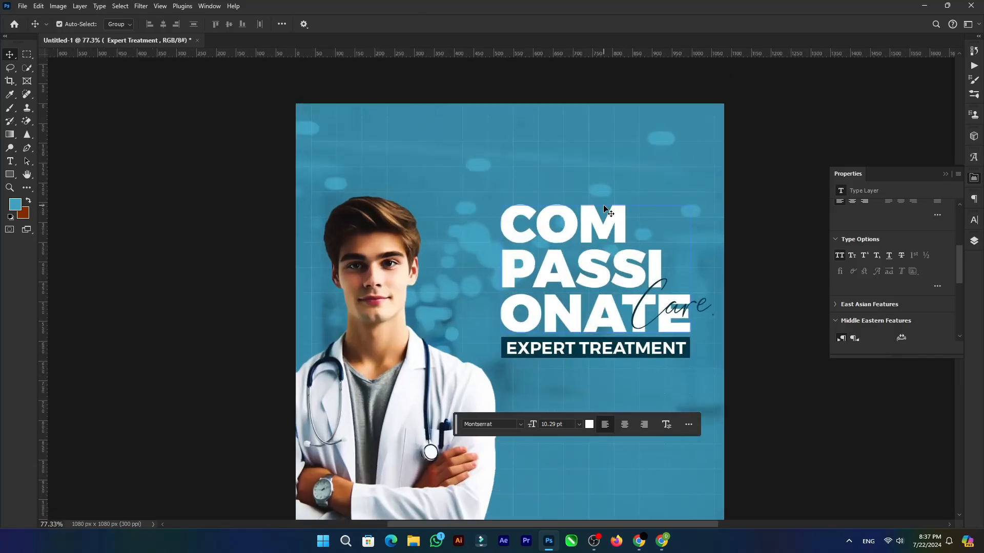
{"action": "scroll", "coordinate": [578, 229], "scroll_direction": "up", "scroll_amount": 1}
{"action": "scroll", "coordinate": [577, 236], "scroll_direction": "down", "scroll_amount": 3}
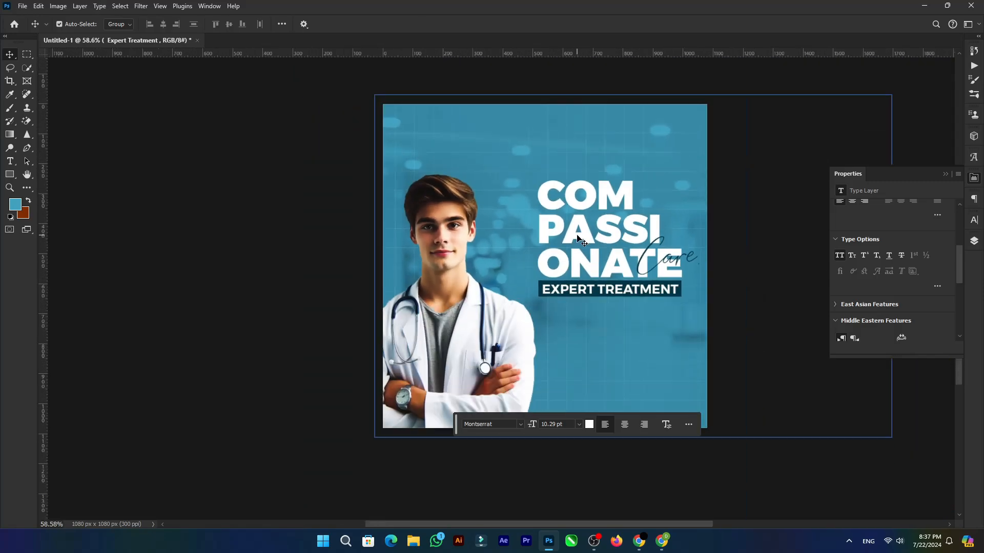
- Draw a rounded rectangle about 414 × 224 px below the EXPERT TREATMENT bar
{"action": "scroll", "coordinate": [577, 235], "scroll_direction": "up", "scroll_amount": 5}
{"action": "left_click", "coordinate": [10, 174]}
{"action": "scroll", "coordinate": [522, 253], "scroll_direction": "down", "scroll_amount": 1}
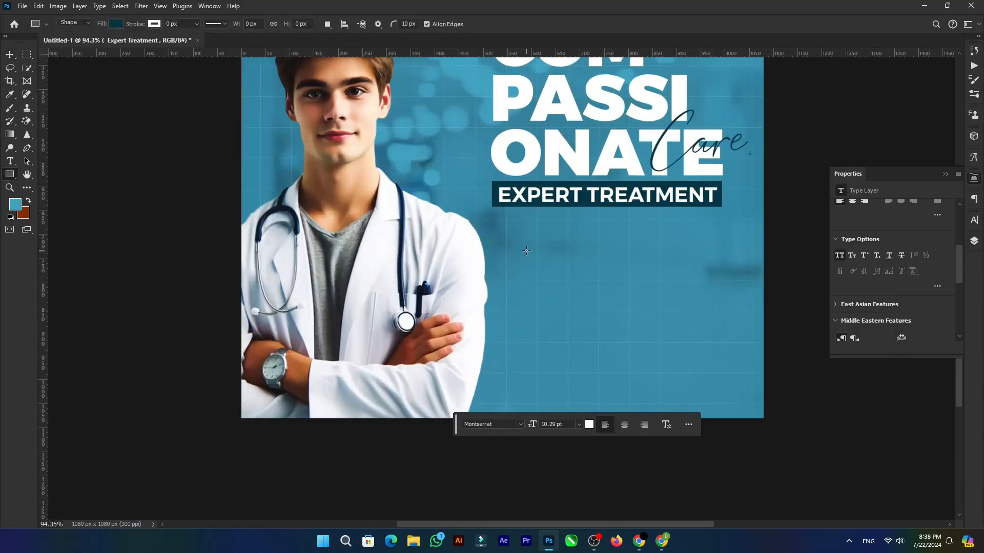
{"action": "left_click_drag", "start_coordinate": [508, 232], "coordinate": [637, 299]}
{"action": "left_click_drag", "start_coordinate": [709, 341], "coordinate": [708, 341]}
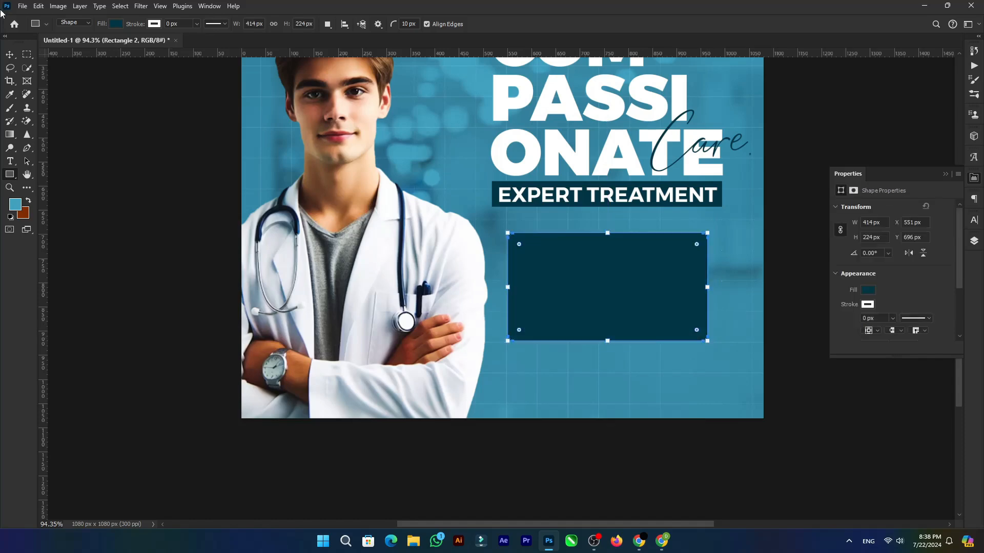
- Fill the new rounded rectangle with white and move it right, in line with the bar's right end
{"action": "left_click", "coordinate": [866, 290]}
{"action": "left_click", "coordinate": [841, 344]}
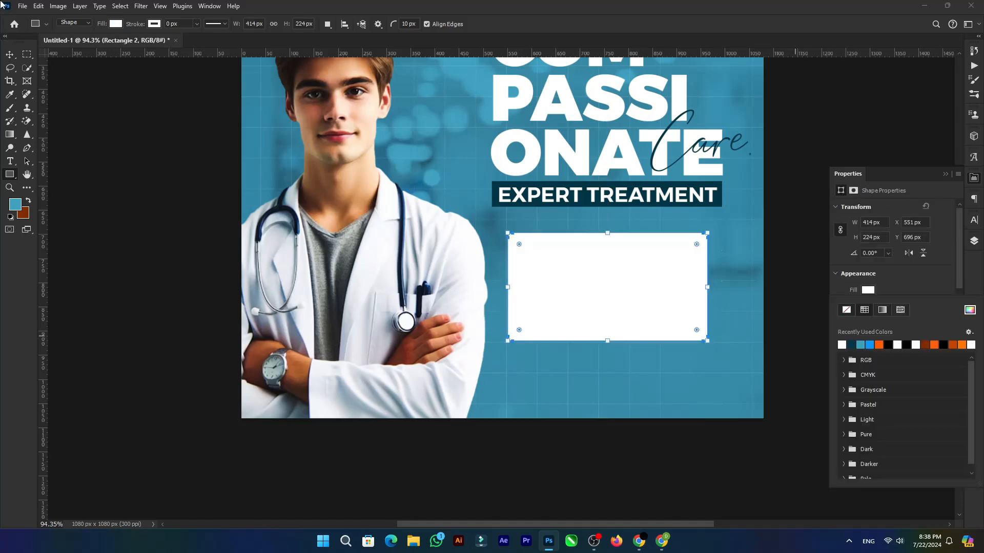
{"action": "left_click", "coordinate": [10, 54]}
{"action": "left_click_drag", "start_coordinate": [583, 288], "coordinate": [648, 292]}
{"action": "scroll", "coordinate": [655, 316], "scroll_direction": "up", "scroll_amount": 1}
{"action": "scroll", "coordinate": [648, 292], "scroll_direction": "down", "scroll_amount": 3}
{"action": "scroll", "coordinate": [604, 310], "scroll_direction": "up", "scroll_amount": 1}
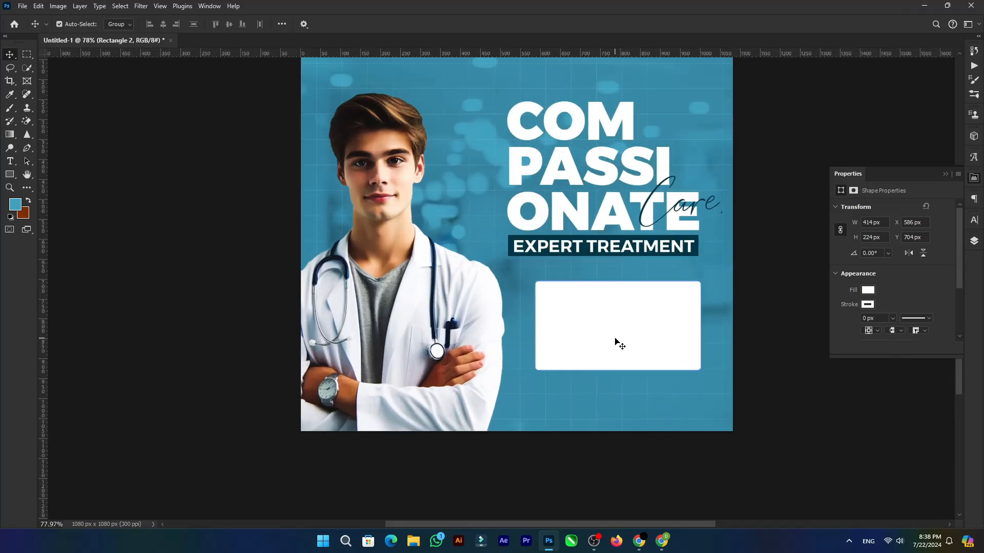
- Switch to ChatGPT in the browser, copy the "Why Choose Us?" heading and return to Photoshop
{"action": "left_click", "coordinate": [638, 542]}
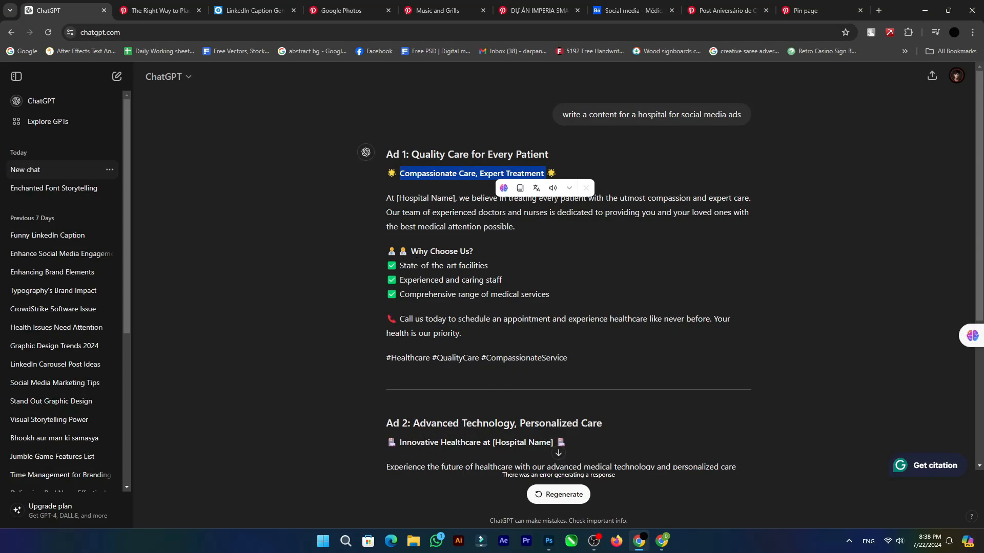
{"action": "left_click_drag", "start_coordinate": [412, 251], "coordinate": [480, 252]}
{"action": "left_click", "coordinate": [924, 10]}
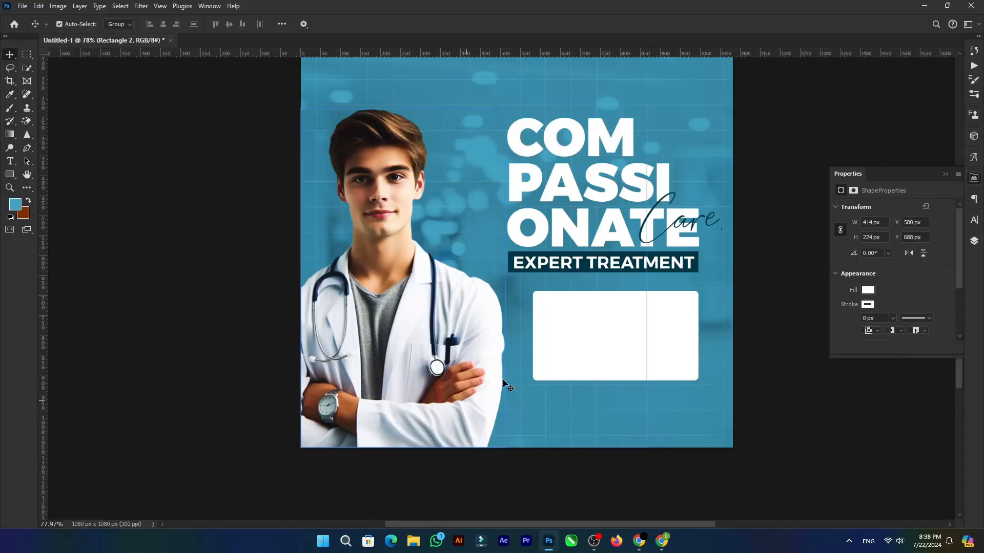
- Duplicate the EXPERT TREATMENT text to the white card's upper edge and replace it with "Why Choose Us?"
{"action": "scroll", "coordinate": [625, 336], "scroll_direction": "up", "scroll_amount": 2}
{"action": "left_click_drag", "start_coordinate": [563, 295], "coordinate": [575, 303]}
{"action": "left_click", "coordinate": [575, 302]}
{"action": "double_click", "coordinate": [725, 301]}
{"action": "type", "text": "WHY CHOOSE US?"}
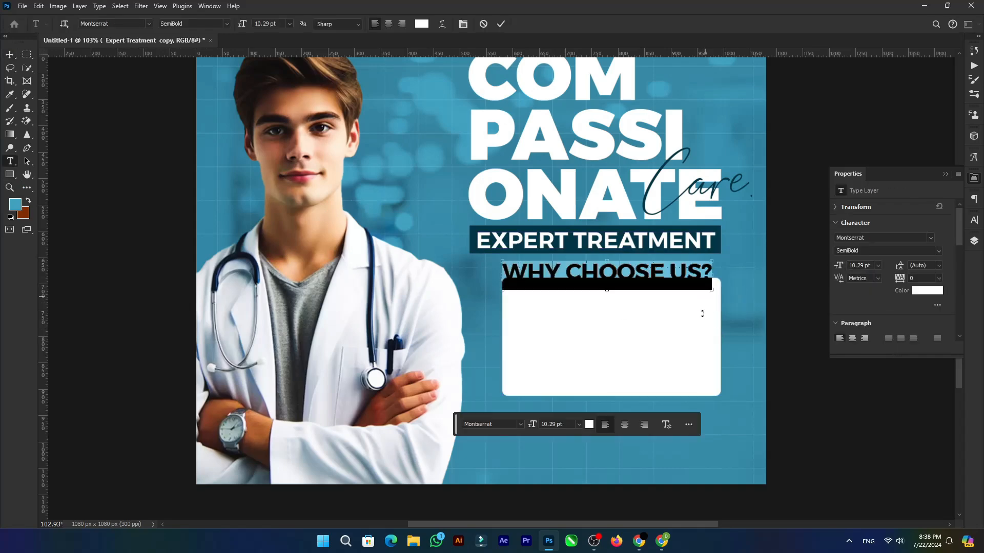
- Colour the "Why Choose Us?" heading dark teal and move it inside the white card near its upper edge
{"action": "left_click", "coordinate": [589, 424]}
{"action": "left_click", "coordinate": [877, 133]}
{"action": "key", "text": "ctrl+Return"}
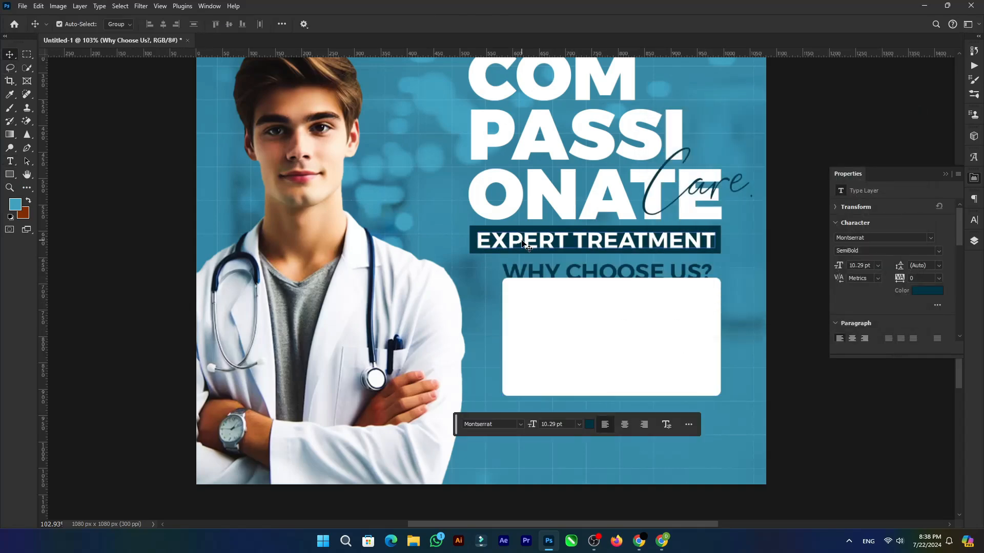
{"action": "left_click_drag", "start_coordinate": [596, 285], "coordinate": [599, 310]}
- Turn off All Caps for the "Why Choose Us?" heading and scale it down within the card
{"action": "double_click", "coordinate": [599, 302]}
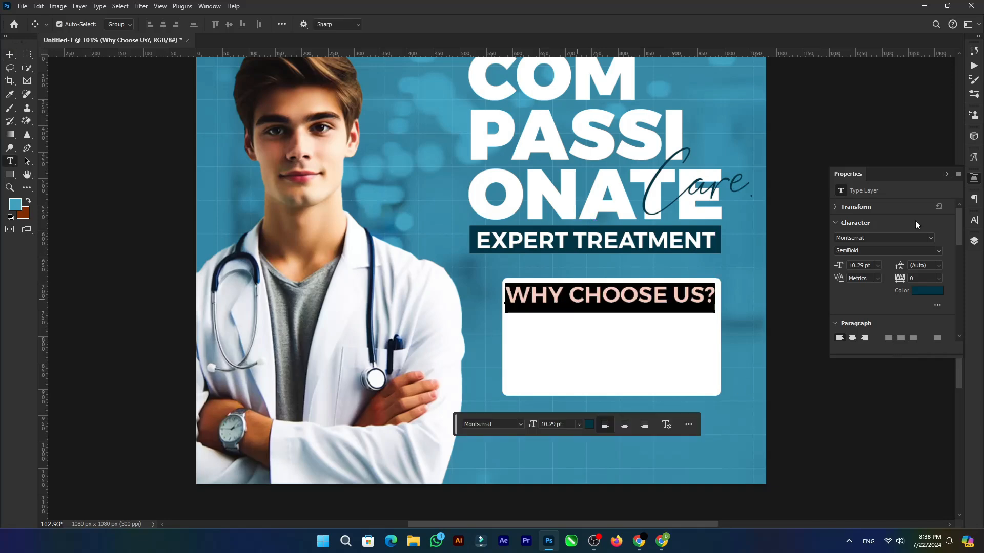
{"action": "left_click", "coordinate": [11, 55]}
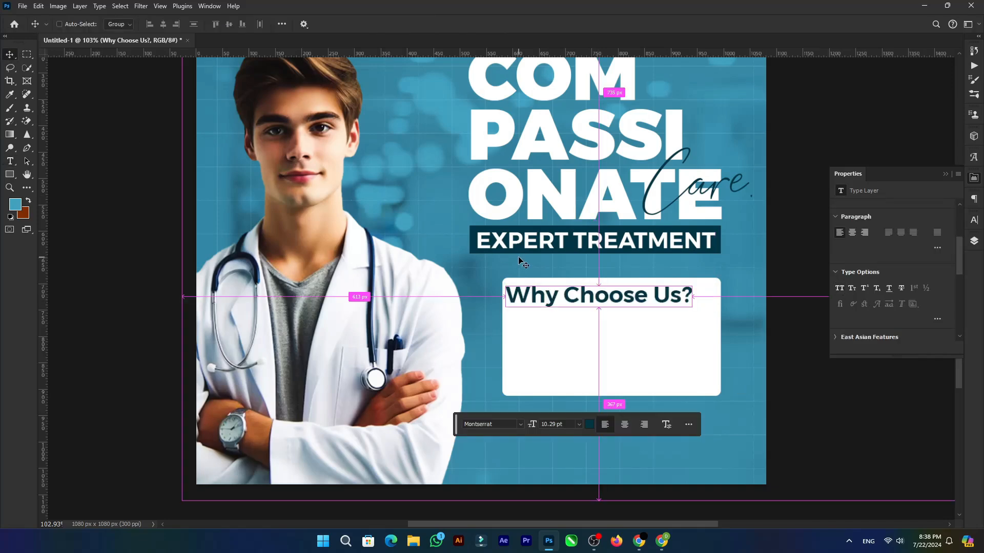
{"action": "key", "text": "ctrl+t"}
{"action": "left_click_drag", "start_coordinate": [692, 298], "coordinate": [611, 300]}
{"action": "key", "text": "Return"}
- Duplicate the heading, paste the three checkmarked benefits from ChatGPT into it, scale it to about 57% and place it under the heading
{"action": "scroll", "coordinate": [620, 256], "scroll_direction": "down", "scroll_amount": 3}
{"action": "mouse_move", "coordinate": [559, 243]}
{"action": "left_mouse_down"}
{"action": "mouse_move", "coordinate": [564, 275]}
{"action": "mouse_move", "coordinate": [574, 254]}
{"action": "left_mouse_up"}
{"action": "double_click", "coordinate": [573, 253]}
{"action": "key", "text": "ctrl+v"}
{"action": "left_click_drag", "start_coordinate": [826, 265], "coordinate": [692, 265]}
{"action": "scroll", "coordinate": [611, 260], "scroll_direction": "up", "scroll_amount": 3}
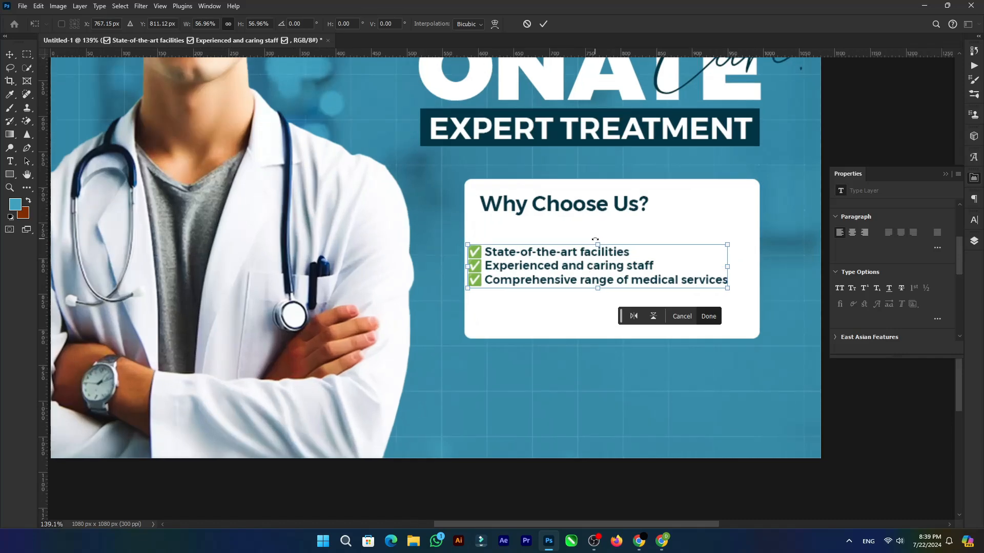
{"action": "left_click_drag", "start_coordinate": [575, 254], "coordinate": [587, 235]}
{"action": "key", "text": "Return"}
- Set the benefits list's leading to 13 pt and shift the list slightly left inside the white card
{"action": "double_click", "coordinate": [575, 234]}
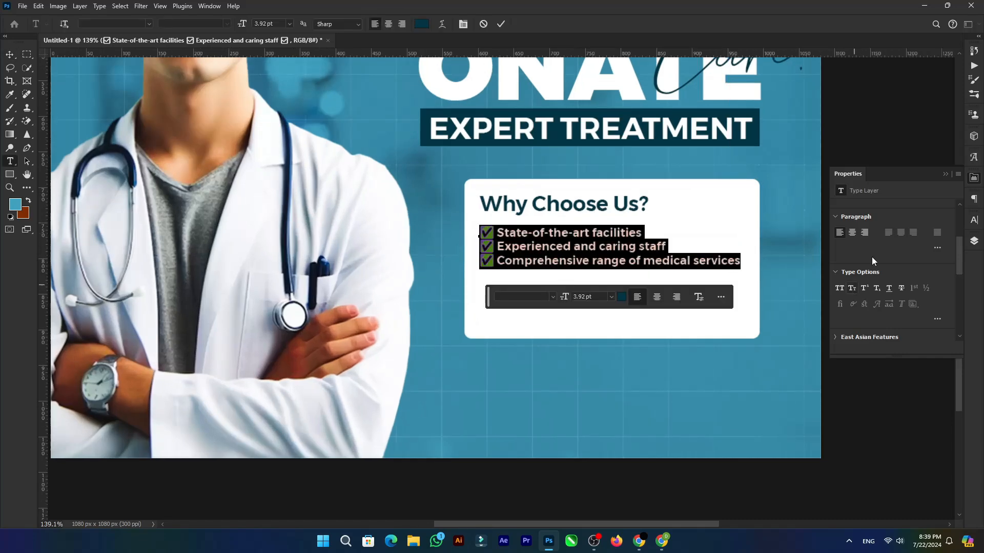
{"action": "scroll", "coordinate": [866, 302], "scroll_direction": "down", "scroll_amount": 3}
{"action": "scroll", "coordinate": [877, 308], "scroll_direction": "up", "scroll_amount": 8}
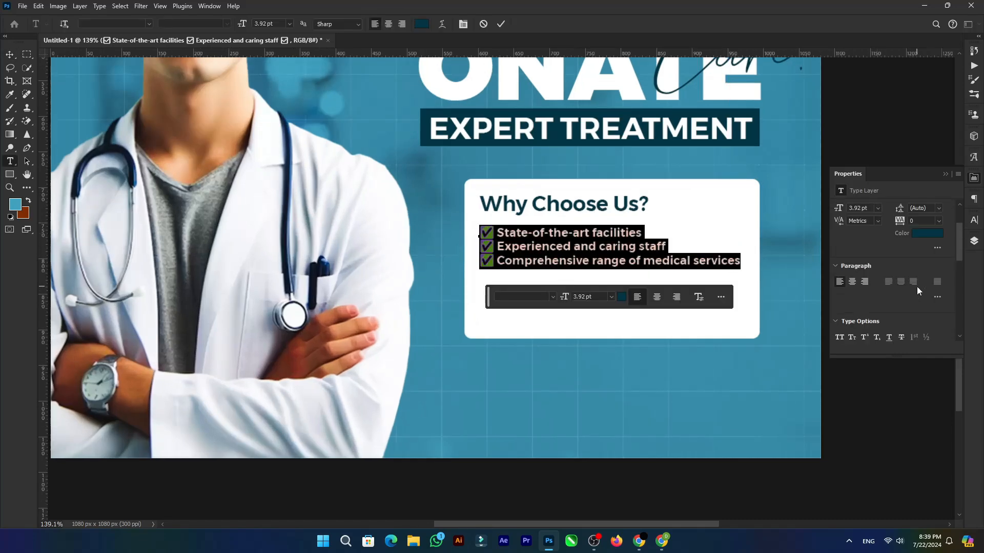
{"action": "left_click", "coordinate": [918, 249]}
{"action": "scroll", "coordinate": [918, 249], "scroll_direction": "up", "scroll_amount": 10}
{"action": "scroll", "coordinate": [918, 249], "scroll_direction": "down", "scroll_amount": 1}
{"action": "left_click", "coordinate": [10, 54]}
{"action": "scroll", "coordinate": [575, 234], "scroll_direction": "down", "scroll_amount": 3}
{"action": "scroll", "coordinate": [575, 228], "scroll_direction": "up", "scroll_amount": 3}
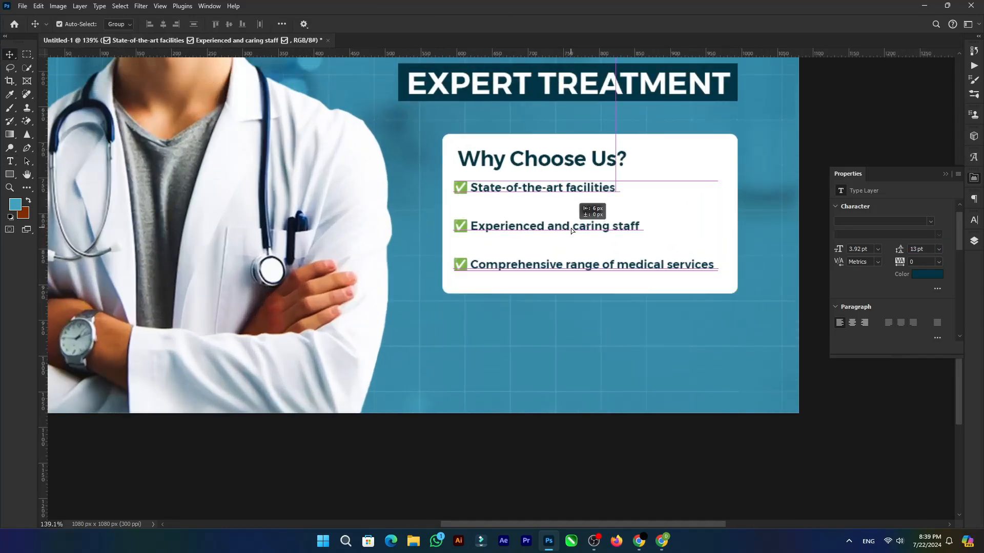
- Check the layout of the whole post with no layer selected
{"action": "scroll", "coordinate": [571, 229], "scroll_direction": "down", "scroll_amount": 2}
{"action": "scroll", "coordinate": [596, 198], "scroll_direction": "up", "scroll_amount": 2}
{"action": "scroll", "coordinate": [574, 205], "scroll_direction": "down", "scroll_amount": 3}
{"action": "scroll", "coordinate": [571, 203], "scroll_direction": "up", "scroll_amount": 1}
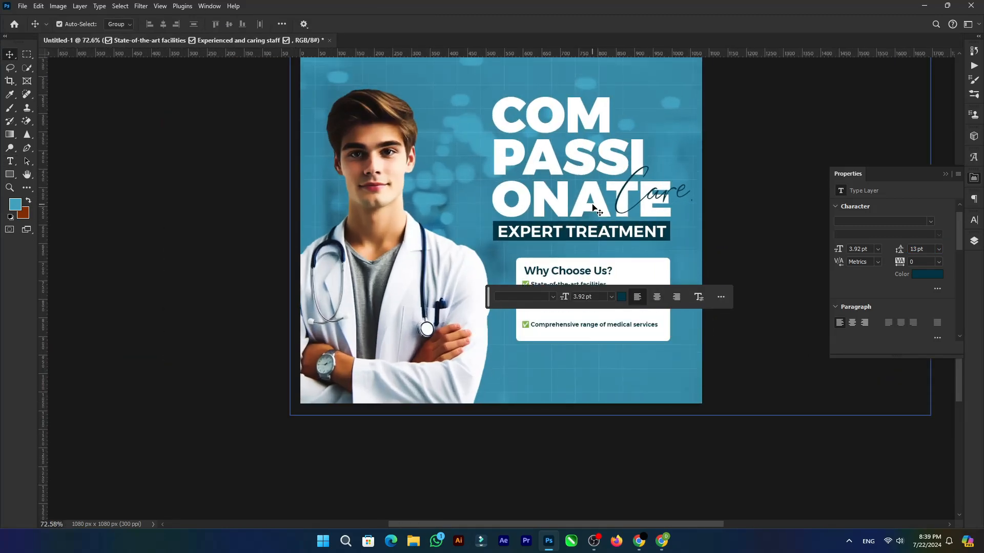
{"action": "scroll", "coordinate": [569, 203], "scroll_direction": "down", "scroll_amount": 1}
{"action": "scroll", "coordinate": [571, 204], "scroll_direction": "down", "scroll_amount": 3}
{"action": "scroll", "coordinate": [487, 299], "scroll_direction": "up", "scroll_amount": 3}
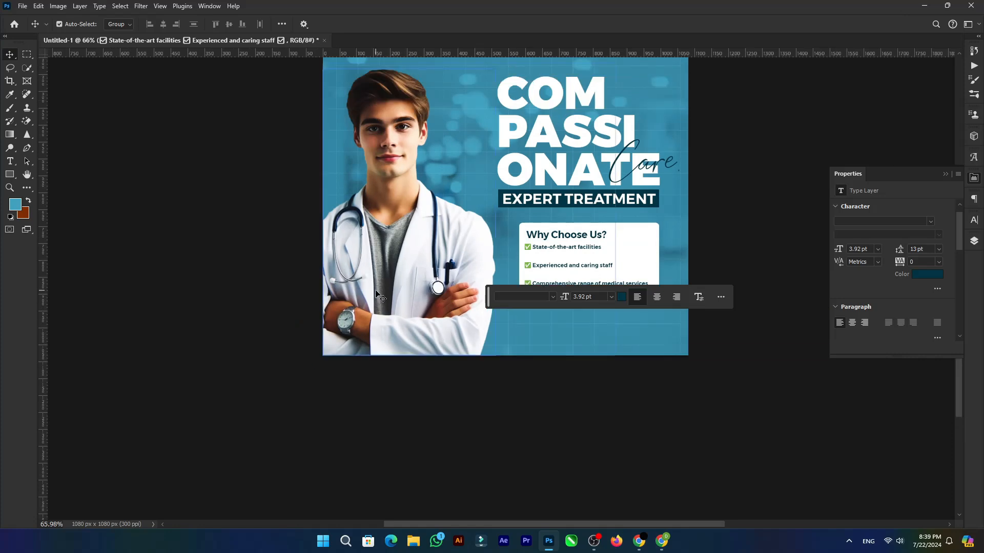
{"action": "scroll", "coordinate": [292, 297], "scroll_direction": "up", "scroll_amount": 2}
{"action": "scroll", "coordinate": [191, 306], "scroll_direction": "up", "scroll_amount": 5}
{"action": "left_click", "coordinate": [192, 311]}
{"action": "scroll", "coordinate": [98, 357], "scroll_direction": "down", "scroll_amount": 2}
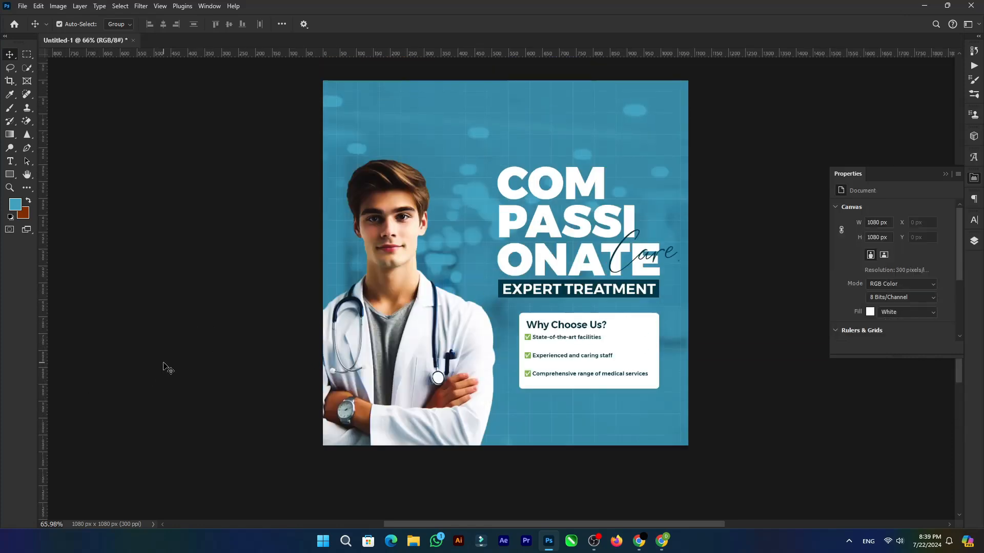
- Draw a white rectangle about 481 × 349 px over the canvas's upper-left corner and rotate it about -15°
{"action": "scroll", "coordinate": [210, 314], "scroll_direction": "up", "scroll_amount": 2}
{"action": "scroll", "coordinate": [104, 199], "scroll_direction": "up", "scroll_amount": 2}
{"action": "left_click_drag", "start_coordinate": [225, 94], "coordinate": [388, 212]}
{"action": "left_click_drag", "start_coordinate": [176, 219], "coordinate": [206, 240]}
{"action": "key", "text": "Return"}
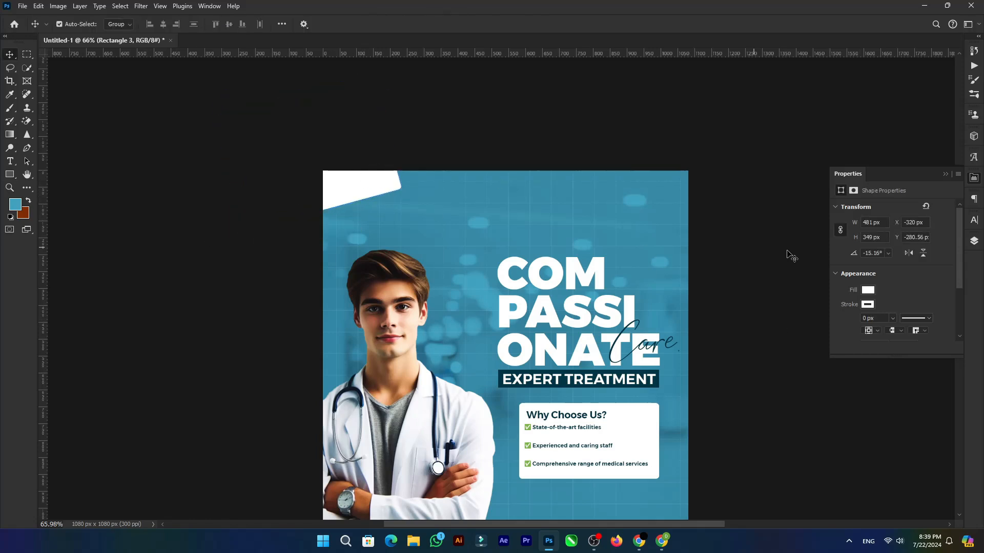
- Set the white corner rectangle's radii to 50 px and place a copy over the canvas's lower-right corner
{"action": "scroll", "coordinate": [882, 301], "scroll_direction": "down", "scroll_amount": 2}
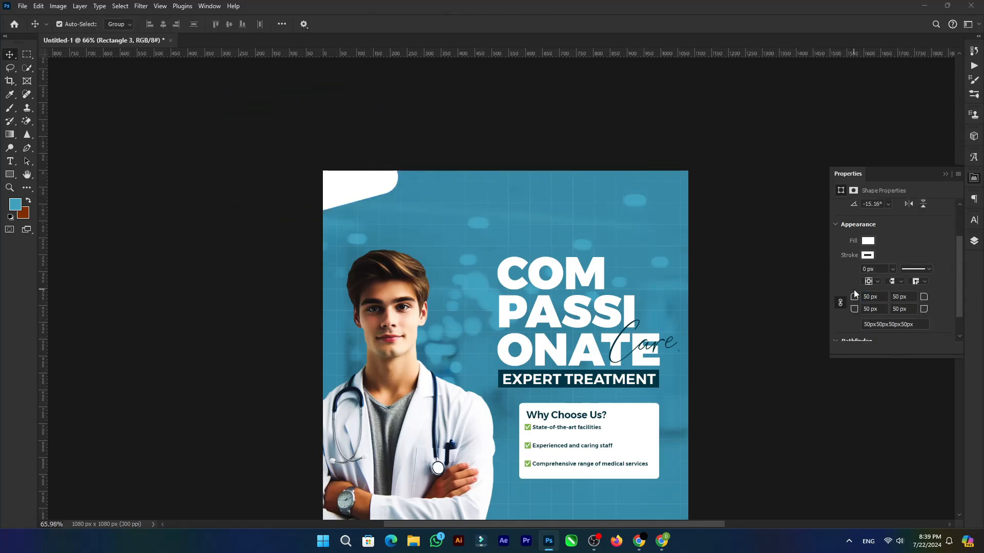
{"action": "scroll", "coordinate": [368, 148], "scroll_direction": "down", "scroll_amount": 2}
{"action": "left_click_drag", "start_coordinate": [382, 220], "coordinate": [634, 407]}
{"action": "scroll", "coordinate": [641, 288], "scroll_direction": "up", "scroll_amount": 3}
{"action": "left_click", "coordinate": [239, 282]}
{"action": "scroll", "coordinate": [384, 279], "scroll_direction": "down", "scroll_amount": 3}
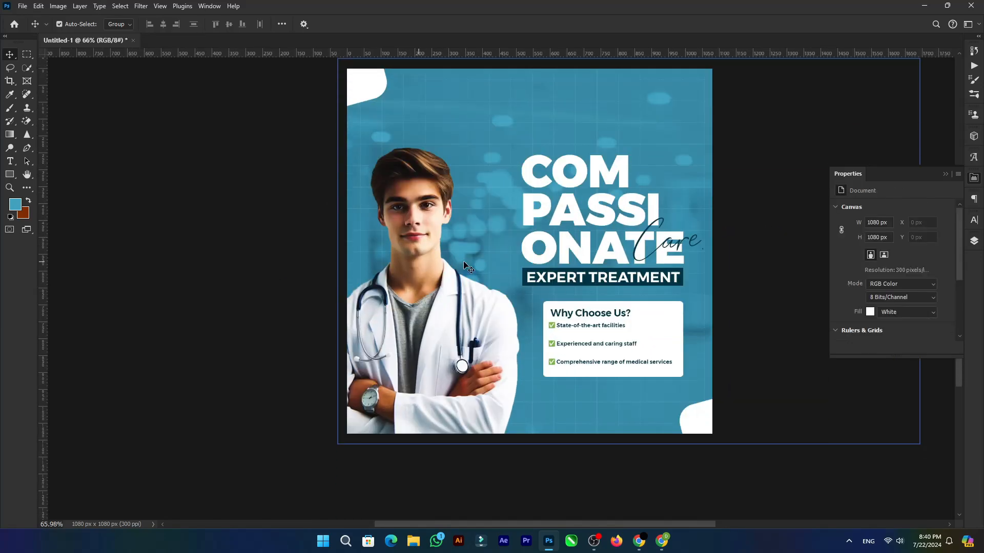
- Group the COM PASSI ONATE, "Care," and Expert Treatment text layers together with the dark bar layer
{"action": "scroll", "coordinate": [463, 264], "scroll_direction": "up", "scroll_amount": 1}
{"action": "scroll", "coordinate": [533, 226], "scroll_direction": "up", "scroll_amount": 1}
{"action": "left_click", "coordinate": [583, 190]}
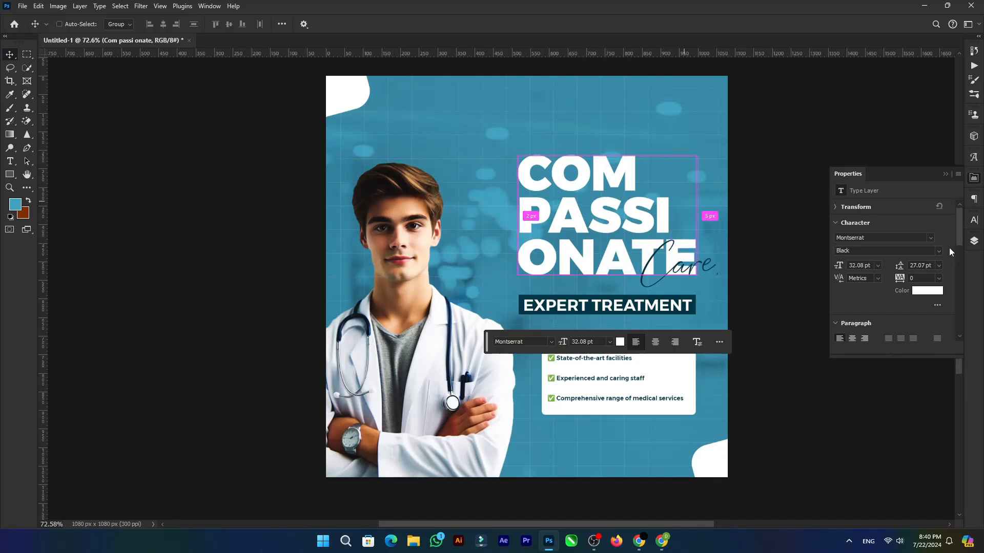
{"action": "key", "text": "ctrl+z"}
{"action": "left_click", "coordinate": [972, 240]}
{"action": "scroll", "coordinate": [901, 390], "scroll_direction": "down", "scroll_amount": 5}
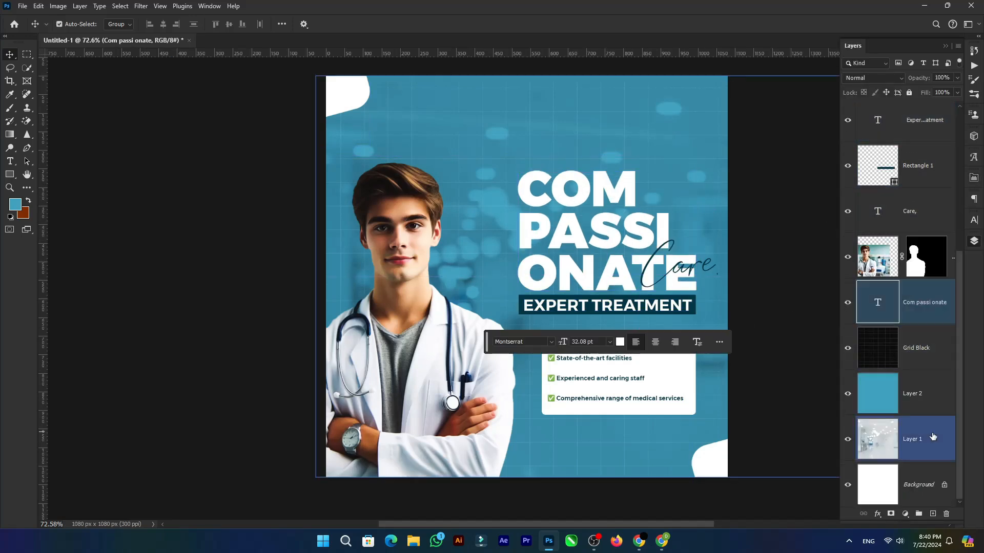
{"action": "left_click", "coordinate": [918, 212], "text": "ctrl"}
{"action": "scroll", "coordinate": [918, 215], "scroll_direction": "up", "scroll_amount": 1}
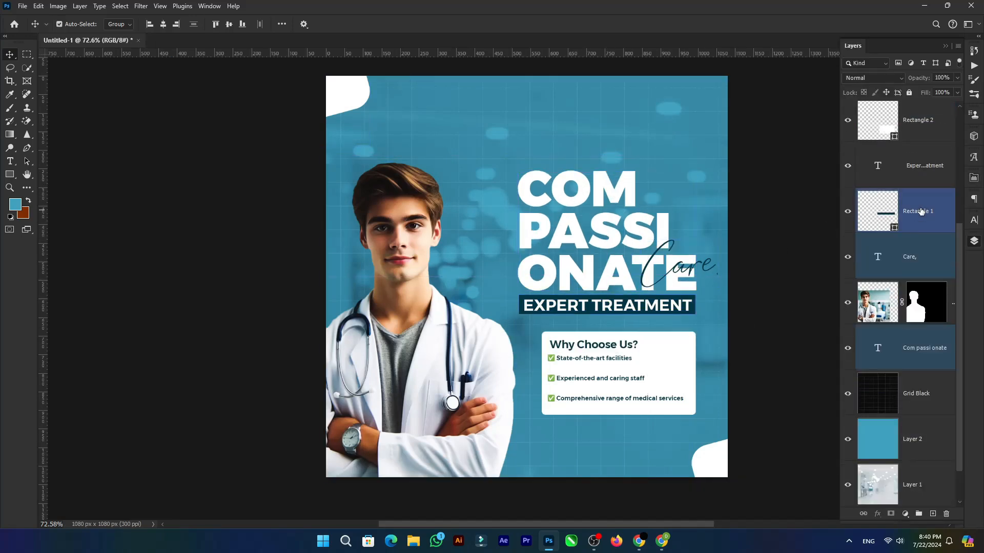
{"action": "left_click", "coordinate": [921, 172], "text": "ctrl"}
{"action": "key", "text": "ctrl+g"}
- Move the headline group up about 67 px and left about 7 px
{"action": "key", "text": "ctrl+t"}
{"action": "left_click_drag", "start_coordinate": [605, 243], "coordinate": [602, 217]}
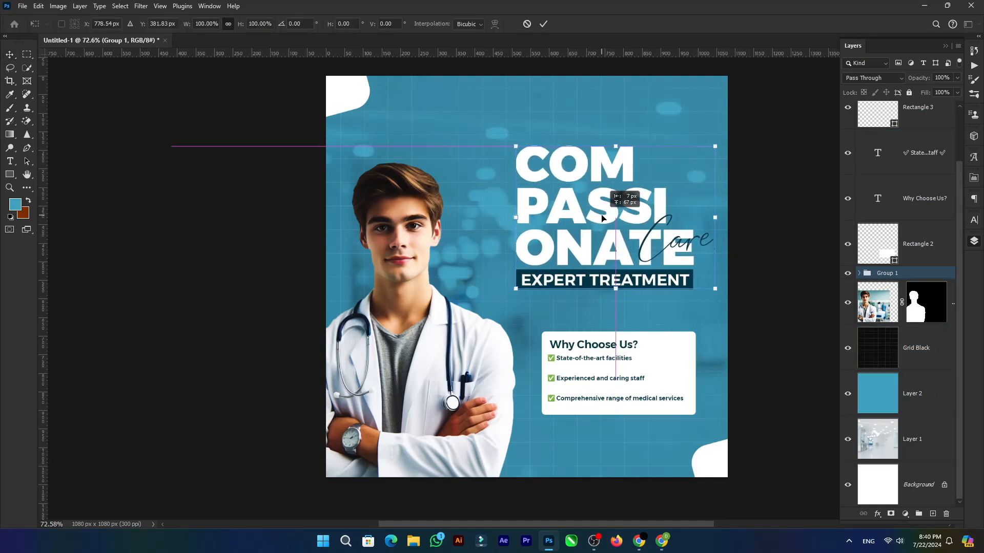
{"action": "key", "text": "Return"}
{"action": "scroll", "coordinate": [562, 256], "scroll_direction": "down", "scroll_amount": 2}
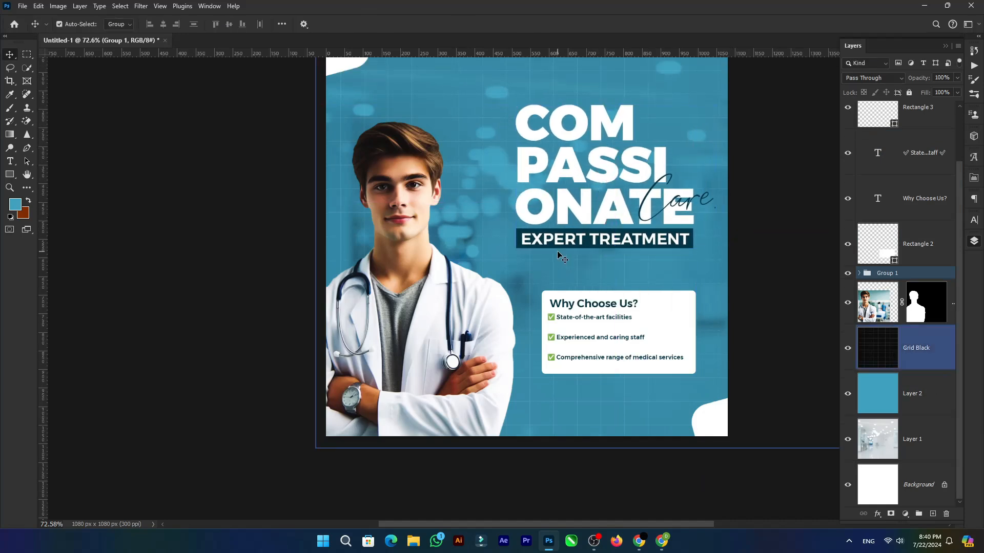
- Add a new layer beneath the doctor and paint a large soft white glow behind his lower body
{"action": "scroll", "coordinate": [316, 268], "scroll_direction": "up", "scroll_amount": 1}
{"action": "scroll", "coordinate": [239, 293], "scroll_direction": "down", "scroll_amount": 3}
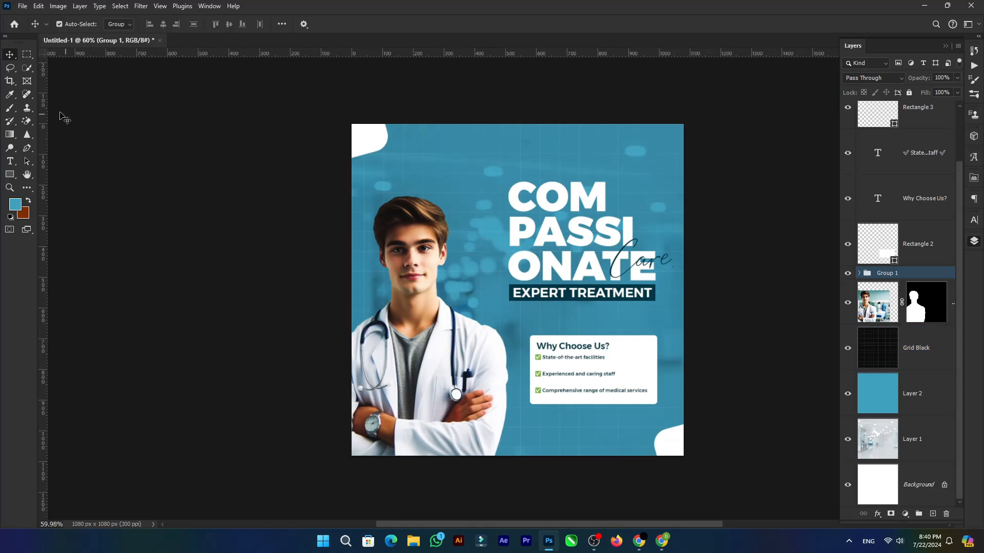
{"action": "left_click", "coordinate": [932, 514]}
{"action": "left_click_drag", "start_coordinate": [878, 303], "coordinate": [887, 370]}
{"action": "key", "text": "b"}
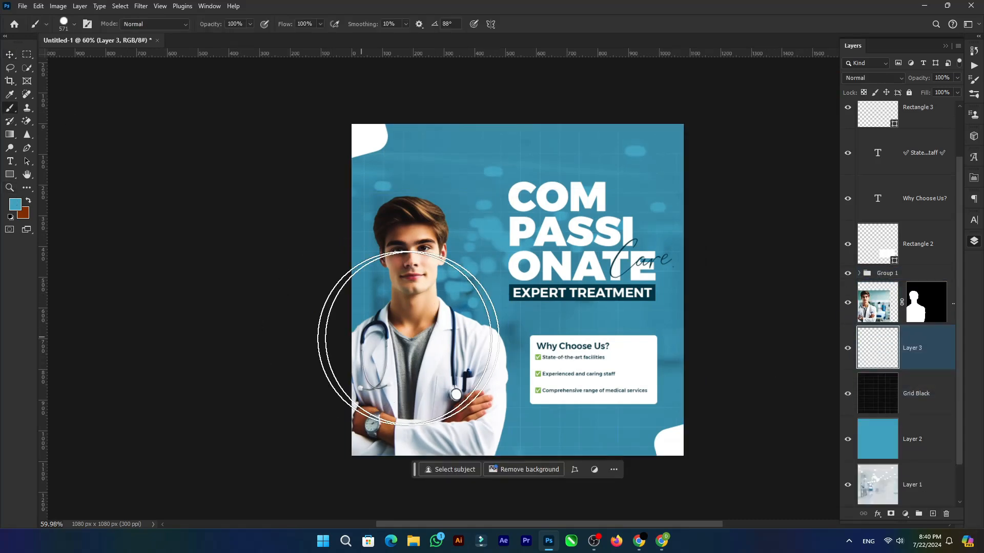
{"action": "left_click_drag", "start_coordinate": [438, 361], "coordinate": [447, 315], "text": "alt"}
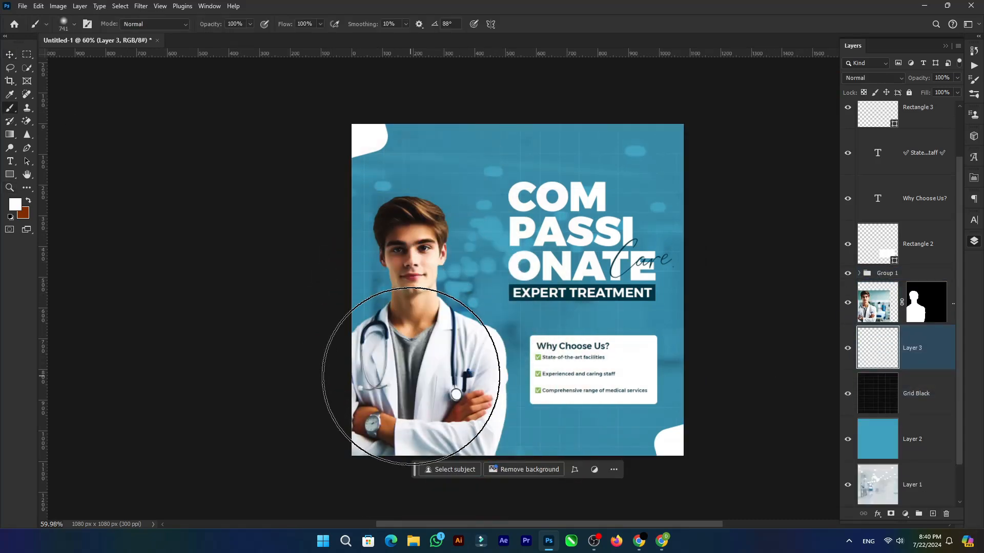
{"action": "scroll", "coordinate": [426, 365], "scroll_direction": "down", "scroll_amount": 2}
{"action": "left_click", "coordinate": [430, 358]}
{"action": "scroll", "coordinate": [281, 356], "scroll_direction": "up", "scroll_amount": 2}
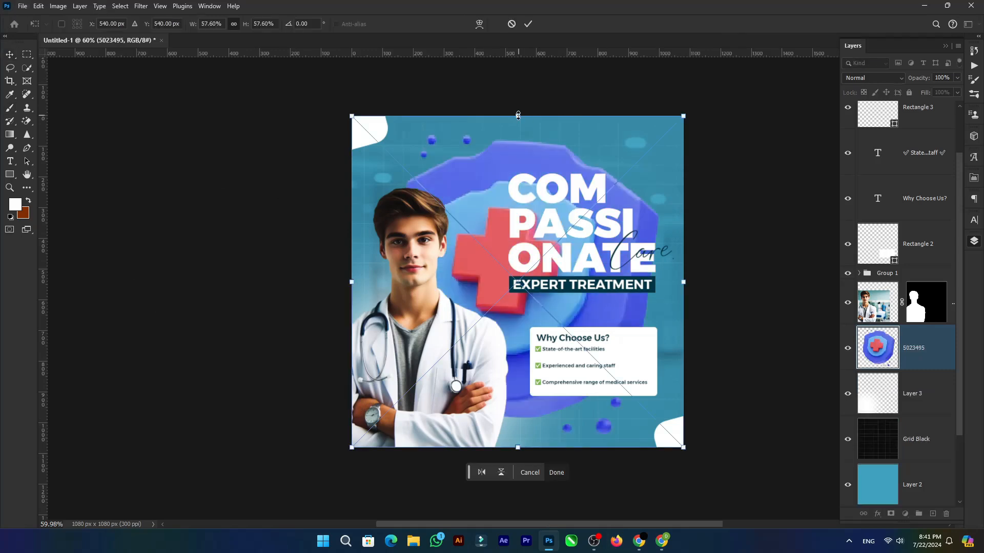
- Scale the placed medical shield image to about 23% and position it between the doctor's face and the headline
{"action": "left_click_drag", "start_coordinate": [517, 116], "coordinate": [518, 314]}
{"action": "left_click_drag", "start_coordinate": [514, 411], "coordinate": [480, 271]}
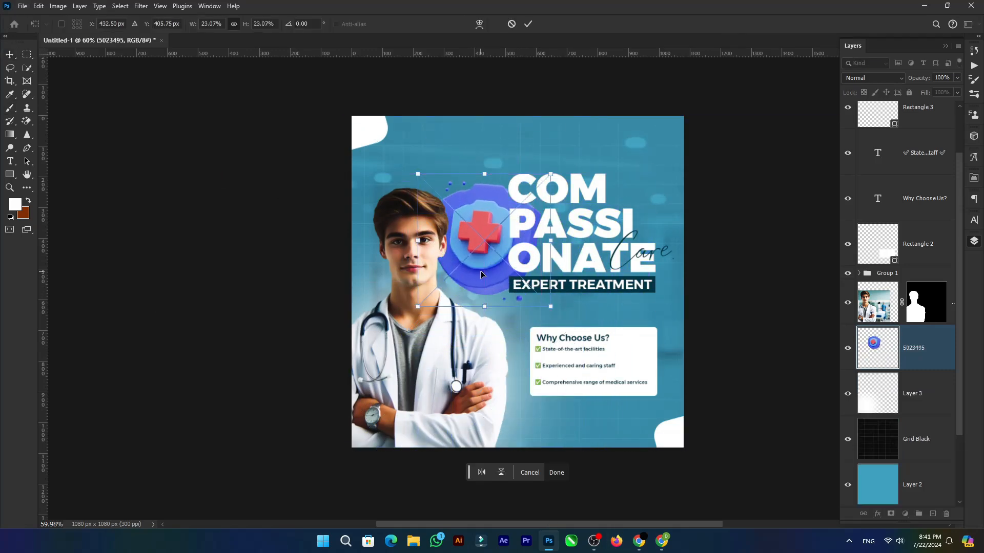
{"action": "key", "text": "Return"}
- Bring the shield to the front, shrink it to roughly half its size and tilt it beside the doctor's head
{"action": "key", "text": "ctrl+shift+bracketright"}
{"action": "key", "text": "ctrl+t"}
{"action": "left_click_drag", "start_coordinate": [541, 241], "coordinate": [496, 239]}
{"action": "left_click_drag", "start_coordinate": [468, 248], "coordinate": [490, 243]}
{"action": "left_click_drag", "start_coordinate": [443, 285], "coordinate": [463, 298]}
{"action": "left_click_drag", "start_coordinate": [521, 222], "coordinate": [505, 228]}
{"action": "mouse_move", "coordinate": [482, 238]}
{"action": "left_mouse_down"}
{"action": "mouse_move", "coordinate": [493, 235]}
{"action": "mouse_move", "coordinate": [486, 227]}
{"action": "left_mouse_up"}
{"action": "key", "text": "Return"}
- Give the shield an Overlay drop shadow with 89% opacity, 11% spread and about 152 px size
{"action": "left_click", "coordinate": [877, 514]}
{"action": "left_click", "coordinate": [899, 506]}
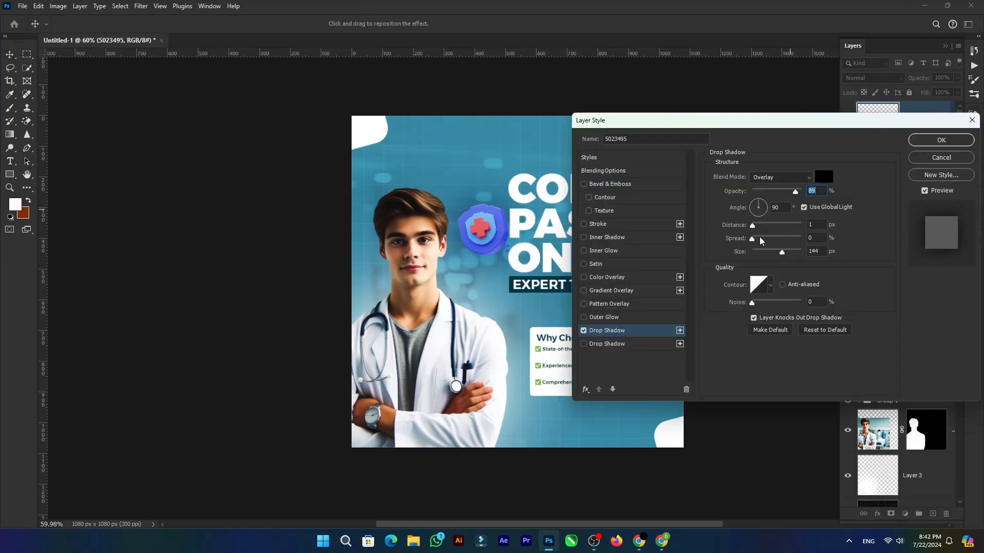
{"action": "left_click_drag", "start_coordinate": [752, 240], "coordinate": [761, 242]}
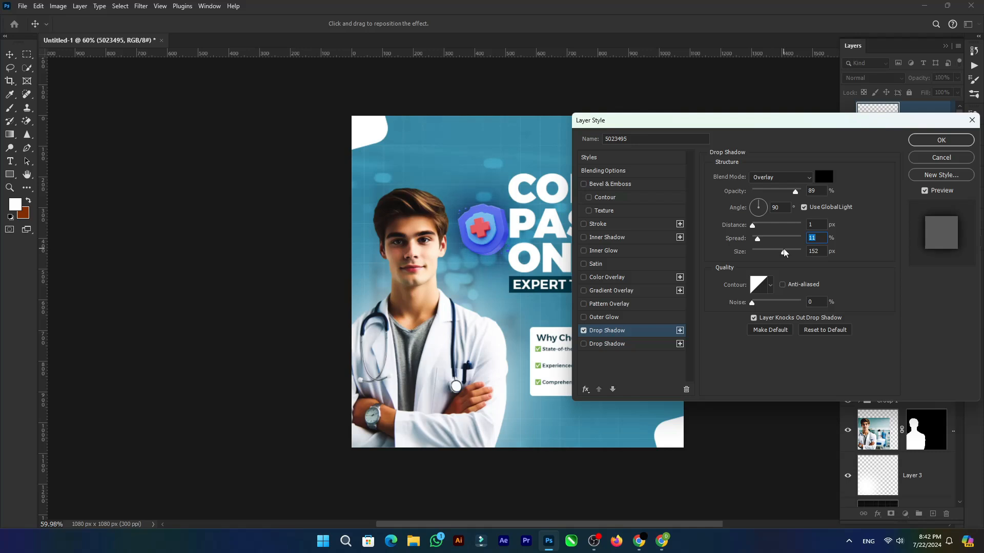
{"action": "left_click", "coordinate": [943, 143]}
- Move and enlarge the shield next to the doctor's face, and send it back directly beneath the doctor layer
{"action": "left_click_drag", "start_coordinate": [494, 234], "coordinate": [412, 244]}
{"action": "key", "text": "ctrl+t"}
{"action": "left_click_drag", "start_coordinate": [477, 247], "coordinate": [481, 253]}
{"action": "key", "text": "Return"}
{"action": "key", "text": "ctrl+bracketleft"}
{"action": "key", "text": "ctrl+bracketleft"}
{"action": "key", "text": "ctrl+bracketleft"}
{"action": "key", "text": "ctrl+bracketleft"}
{"action": "key", "text": "ctrl+bracketleft"}
{"action": "key", "text": "ctrl+bracketleft"}
{"action": "key", "text": "ctrl+bracketleft"}
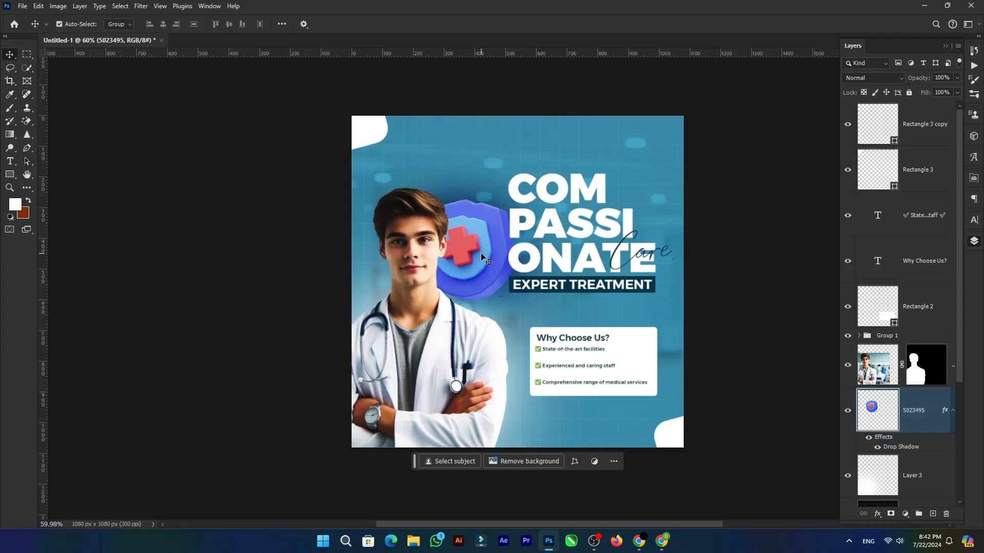
- Send the headline group back in the layer stack to just below the Grid Black layer
{"action": "left_click", "coordinate": [546, 189], "text": "ctrl"}
{"action": "key", "text": "ctrl+bracketleft"}
{"action": "key", "text": "ctrl+bracketleft"}
{"action": "key", "text": "ctrl+bracketleft"}
{"action": "key", "text": "ctrl+bracketleft"}
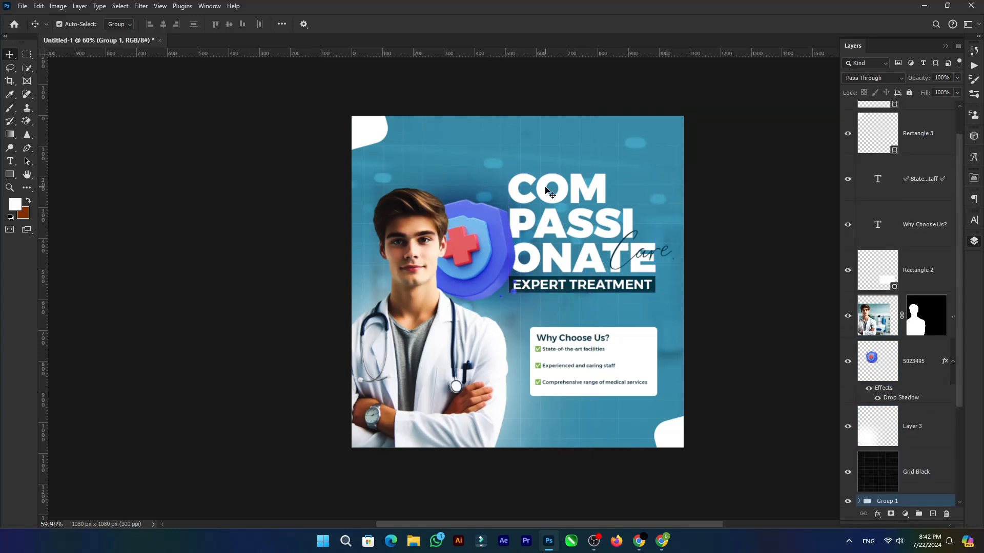
{"action": "scroll", "coordinate": [918, 426], "scroll_direction": "down", "scroll_amount": 3}
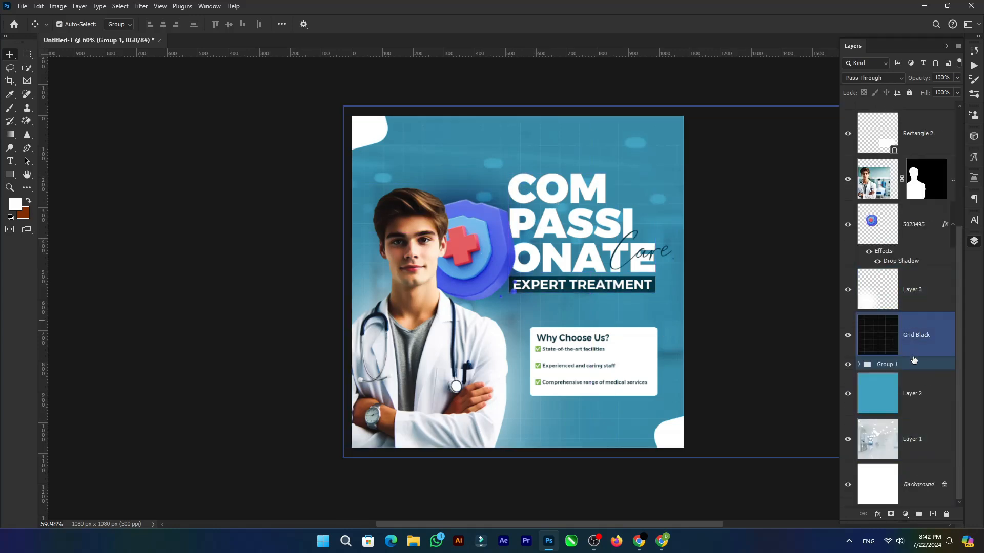
- Hide the rulers and nudge the headline group down slightly
{"action": "key", "text": "ctrl+r"}
{"action": "key", "text": "ctrl+t"}
{"action": "key", "text": "Down"}
{"action": "key", "text": "Down"}
{"action": "key", "text": "Down"}
{"action": "key", "text": "Down"}
{"action": "key", "text": "Down"}
{"action": "key", "text": "Down"}
{"action": "key", "text": "Down"}
{"action": "key", "text": "Down"}
{"action": "key", "text": "Down"}
{"action": "key", "text": "Down"}
{"action": "key", "text": "Down"}
{"action": "key", "text": "Down"}
{"action": "key", "text": "Down"}
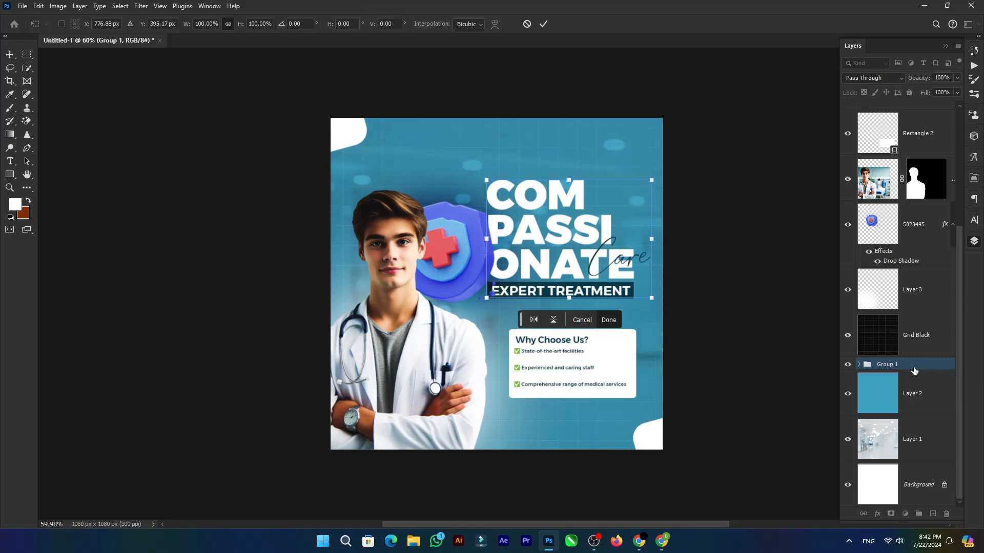
{"action": "key", "text": "Return"}
- Change the blend mode of the shield's drop shadow and set its colour to a dark blue
{"action": "left_click", "coordinate": [917, 225]}
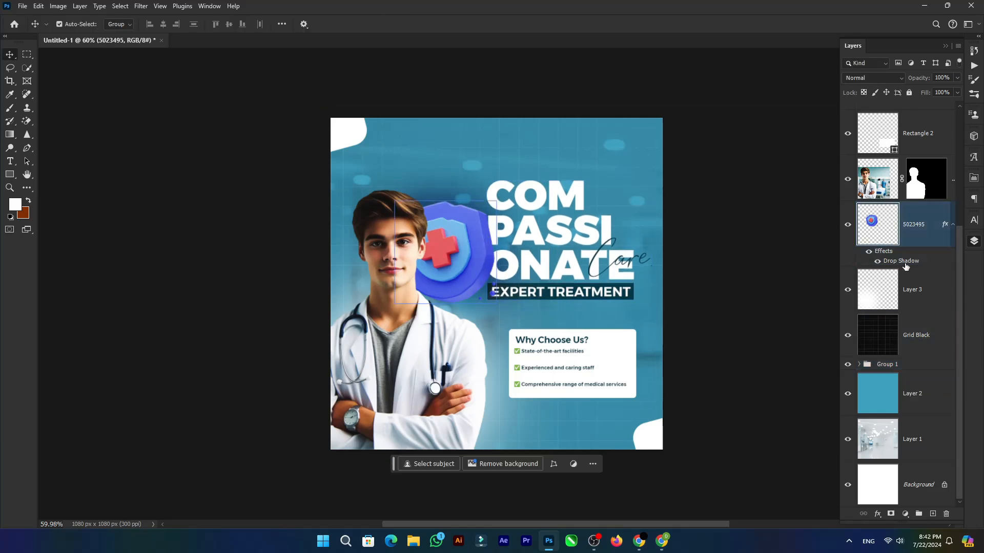
{"action": "double_click", "coordinate": [898, 262]}
{"action": "left_click", "coordinate": [780, 177]}
{"action": "left_click", "coordinate": [767, 188]}
{"action": "left_click", "coordinate": [823, 177]}
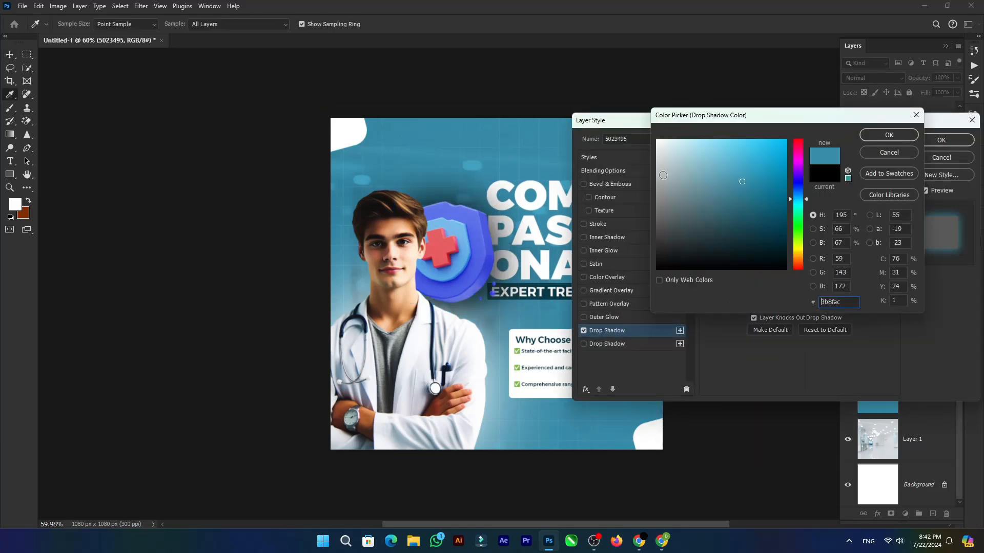
{"action": "left_click", "coordinate": [780, 236]}
{"action": "left_click", "coordinate": [888, 136]}
{"action": "left_click", "coordinate": [940, 139]}
- Scale the placed hospital location image down to a small pin below the "Why Choose Us?" card
{"action": "scroll", "coordinate": [401, 300], "scroll_direction": "up", "scroll_amount": 1}
{"action": "scroll", "coordinate": [425, 256], "scroll_direction": "down", "scroll_amount": 2}
{"action": "scroll", "coordinate": [429, 332], "scroll_direction": "up", "scroll_amount": 3}
{"action": "scroll", "coordinate": [429, 333], "scroll_direction": "down", "scroll_amount": 1}
{"action": "scroll", "coordinate": [594, 349], "scroll_direction": "up", "scroll_amount": 3}
{"action": "scroll", "coordinate": [506, 363], "scroll_direction": "down", "scroll_amount": 1}
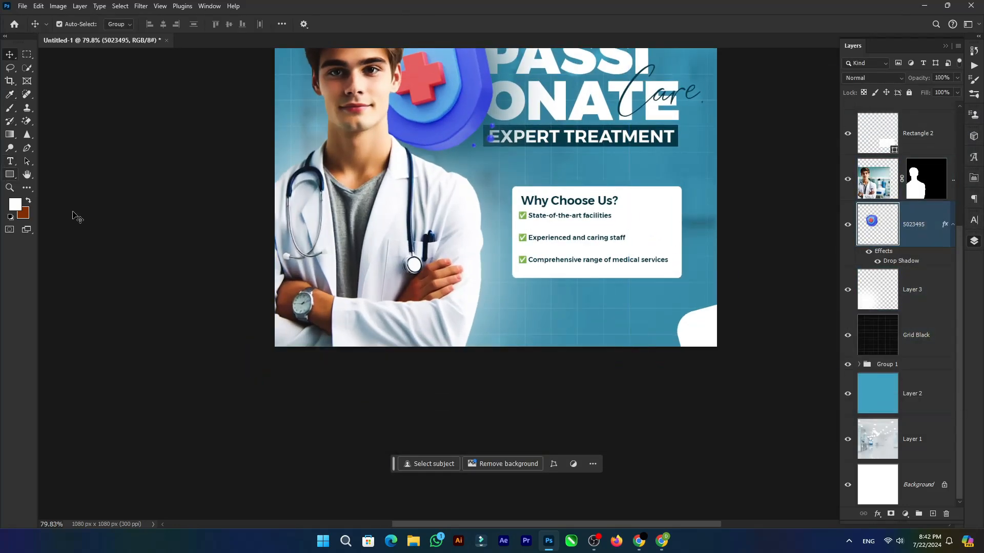
{"action": "scroll", "coordinate": [264, 248], "scroll_direction": "up", "scroll_amount": 2}
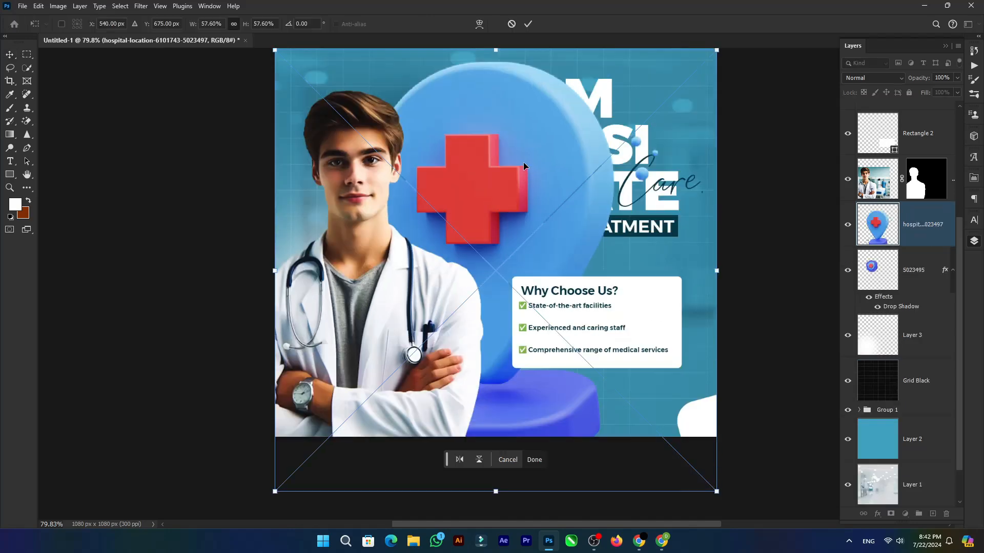
{"action": "scroll", "coordinate": [520, 169], "scroll_direction": "down", "scroll_amount": 2}
{"action": "left_click_drag", "start_coordinate": [499, 62], "coordinate": [488, 350]}
{"action": "key", "text": "Return"}
- Duplicate the shield, bring the copy to the front and place it over the doctor at the canvas's lower-left corner
{"action": "scroll", "coordinate": [532, 358], "scroll_direction": "up", "scroll_amount": 6}
{"action": "scroll", "coordinate": [490, 307], "scroll_direction": "down", "scroll_amount": 6}
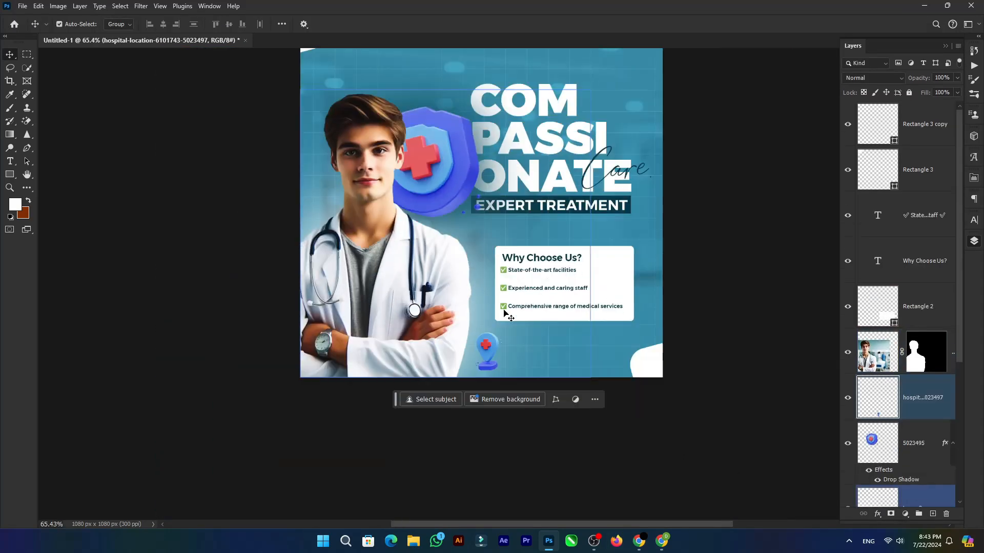
{"action": "left_click_drag", "start_coordinate": [448, 146], "coordinate": [347, 382]}
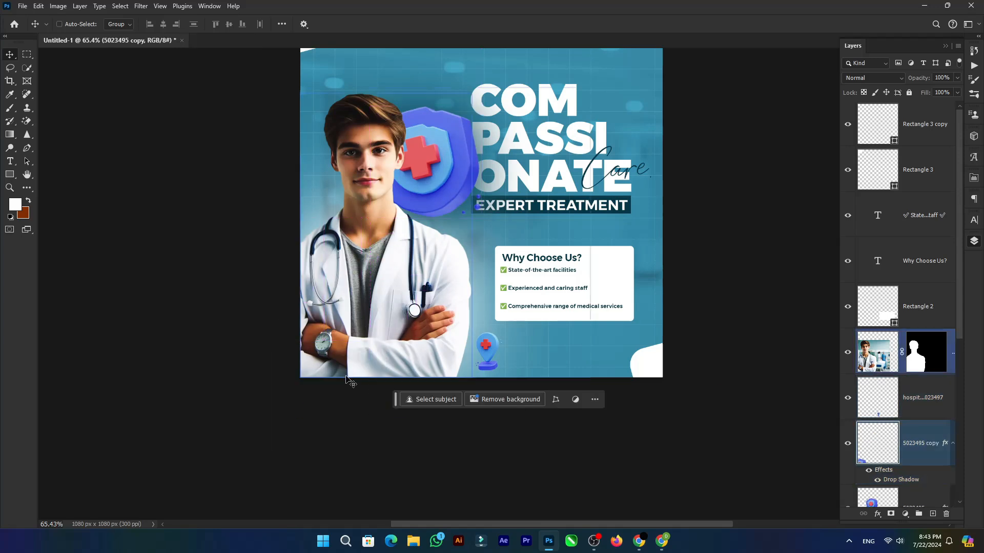
{"action": "key", "text": "ctrl+shift+]"}
{"action": "left_click_drag", "start_coordinate": [355, 337], "coordinate": [388, 295]}
- Apply a Gaussian Blur to the copied shield
{"action": "left_click", "coordinate": [141, 5]}
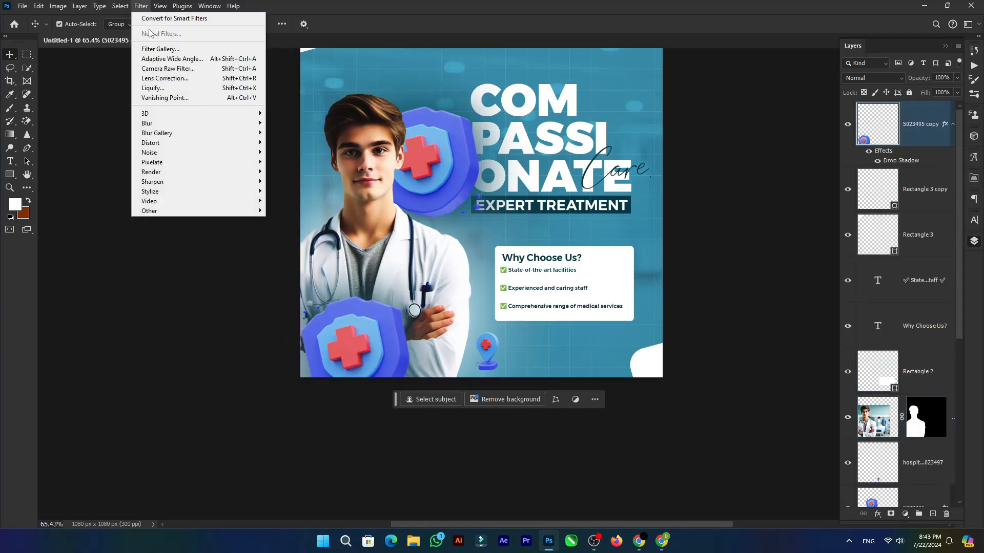
{"action": "mouse_move", "coordinate": [153, 122]}
{"action": "left_click", "coordinate": [289, 160]}
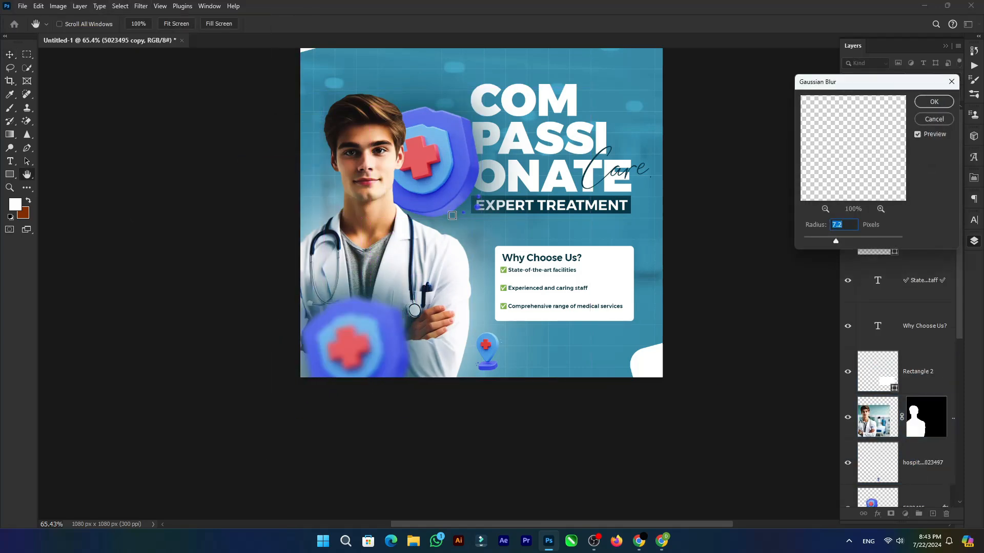
{"action": "left_click_drag", "start_coordinate": [854, 243], "coordinate": [844, 242]}
{"action": "left_click", "coordinate": [935, 101]}
- Enlarge and rotate the blurred shield so it partly runs off the canvas's lower-left corner
{"action": "key", "text": "ctrl+t"}
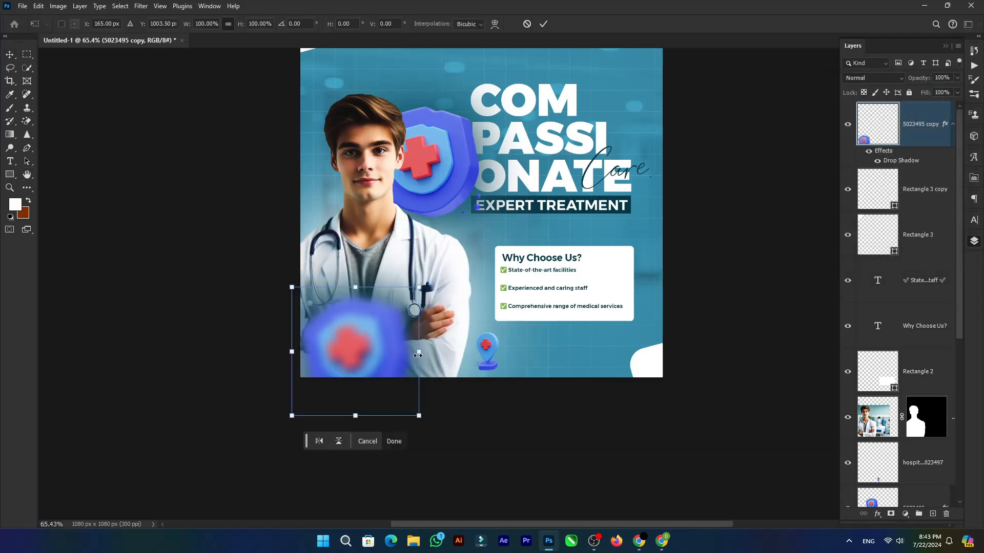
{"action": "left_click_drag", "start_coordinate": [419, 356], "coordinate": [608, 352]}
{"action": "left_click_drag", "start_coordinate": [455, 323], "coordinate": [316, 385]}
{"action": "left_click_drag", "start_coordinate": [468, 253], "coordinate": [374, 351]}
{"action": "left_click_drag", "start_coordinate": [345, 374], "coordinate": [408, 333]}
{"action": "left_click_drag", "start_coordinate": [230, 416], "coordinate": [282, 461]}
{"action": "left_click_drag", "start_coordinate": [379, 342], "coordinate": [352, 371]}
{"action": "left_click_drag", "start_coordinate": [412, 375], "coordinate": [368, 405]}
{"action": "left_click_drag", "start_coordinate": [293, 441], "coordinate": [351, 373]}
{"action": "double_click", "coordinate": [348, 312]}
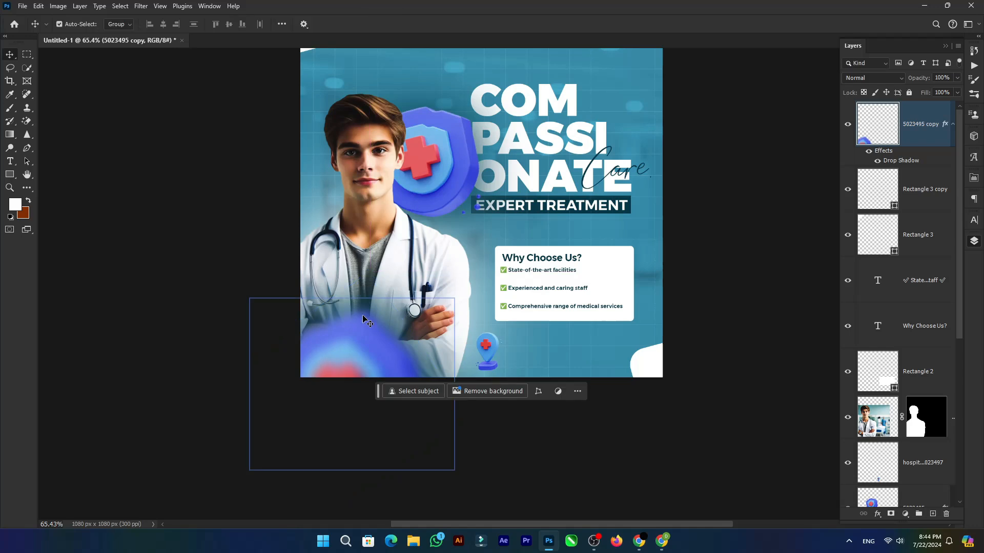
- Recolour the desiznDek logo's stroke with a dark blue sampled from the design
{"action": "scroll", "coordinate": [444, 77], "scroll_direction": "up", "scroll_amount": 1}
{"action": "scroll", "coordinate": [605, 205], "scroll_direction": "down", "scroll_amount": 2}
{"action": "scroll", "coordinate": [505, 231], "scroll_direction": "up", "scroll_amount": 2}
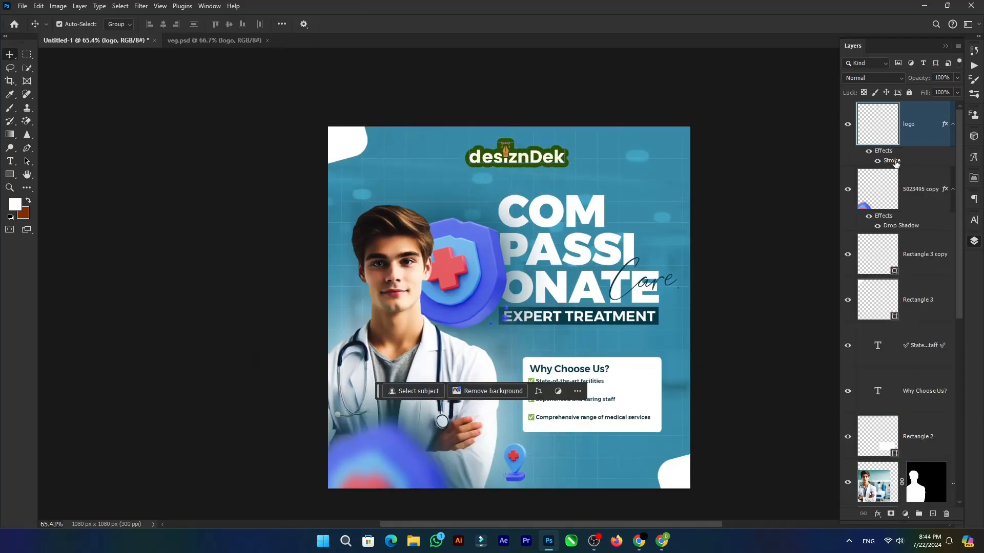
{"action": "double_click", "coordinate": [894, 161]}
{"action": "left_click", "coordinate": [735, 258]}
{"action": "left_click", "coordinate": [537, 308]}
{"action": "left_click", "coordinate": [882, 135]}
{"action": "left_click", "coordinate": [940, 140]}
- Enlarge the desiznDek logo and centre it above the headline at the top of the canvas
{"action": "left_click_drag", "start_coordinate": [511, 160], "coordinate": [515, 158]}
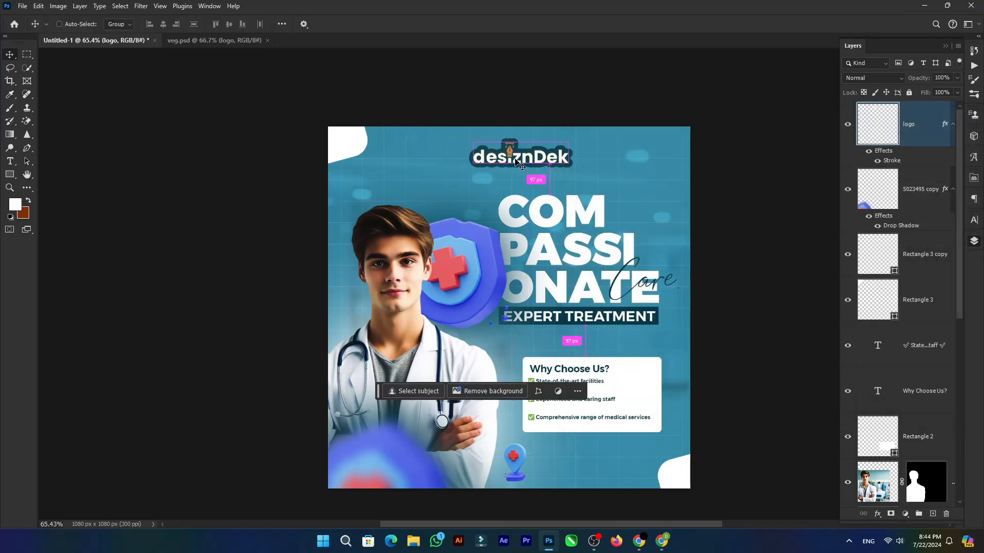
{"action": "key", "text": "ctrl+t"}
{"action": "left_click_drag", "start_coordinate": [569, 144], "coordinate": [606, 147]}
{"action": "left_click_drag", "start_coordinate": [526, 150], "coordinate": [504, 161]}
{"action": "key", "text": "Return"}
- Hide the Stroke effect on the desiznDek logo and fine-tune the logo's position
{"action": "scroll", "coordinate": [508, 131], "scroll_direction": "down", "scroll_amount": 2}
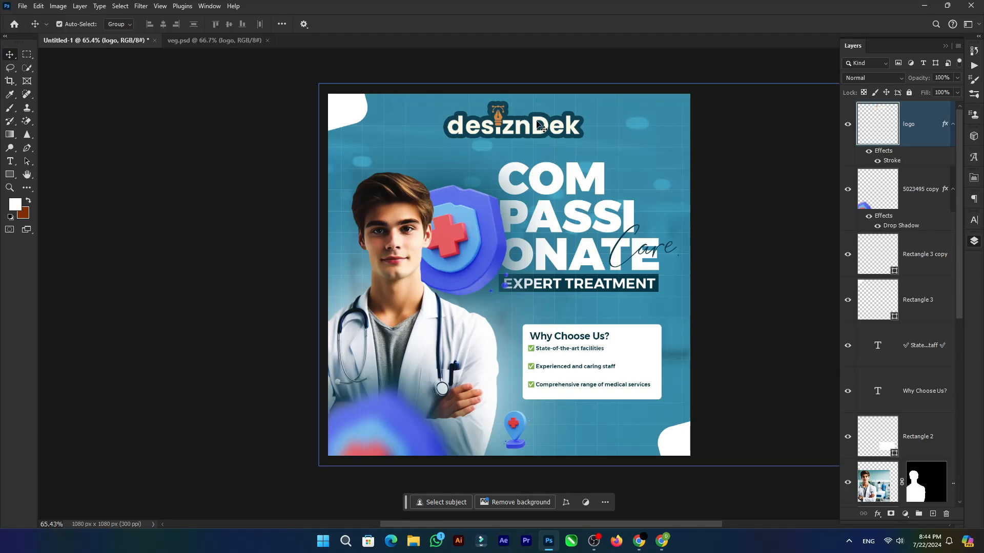
{"action": "left_click", "coordinate": [877, 161]}
{"action": "left_click", "coordinate": [540, 142]}
{"action": "left_click_drag", "start_coordinate": [535, 132], "coordinate": [538, 129]}
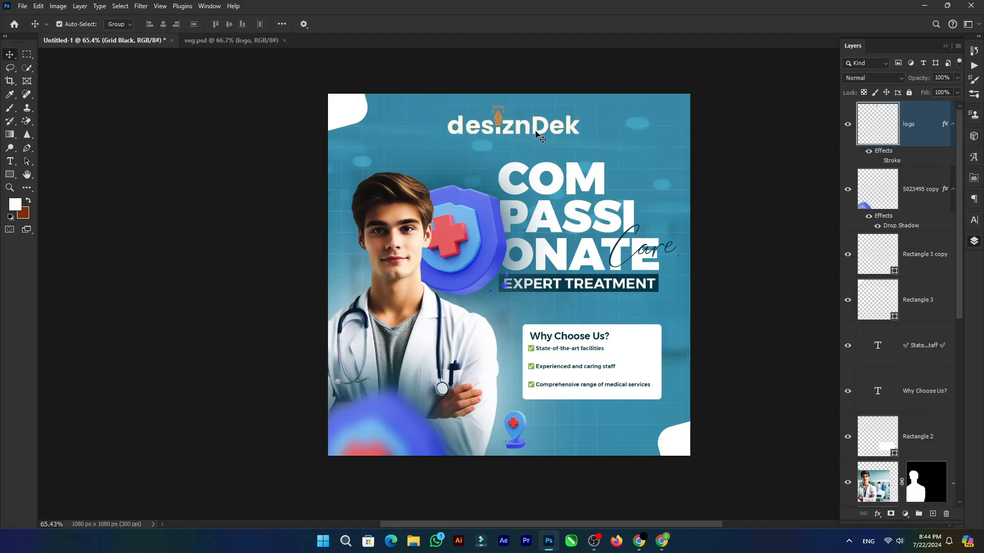
- Shift the blurred shield slightly further toward the canvas's lower-left corner
{"action": "scroll", "coordinate": [536, 145], "scroll_direction": "down", "scroll_amount": 2}
{"action": "scroll", "coordinate": [412, 318], "scroll_direction": "down", "scroll_amount": 1}
{"action": "left_click_drag", "start_coordinate": [389, 386], "coordinate": [379, 394]}
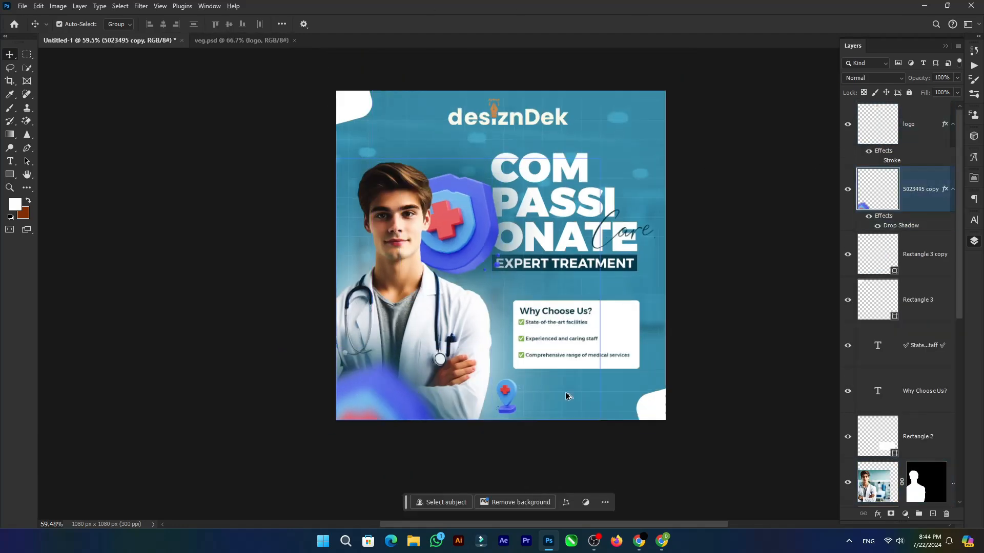
- Scale the red phone icon to about 74% and position it below the "Why Choose Us?" card
{"action": "scroll", "coordinate": [566, 397], "scroll_direction": "up", "scroll_amount": 4}
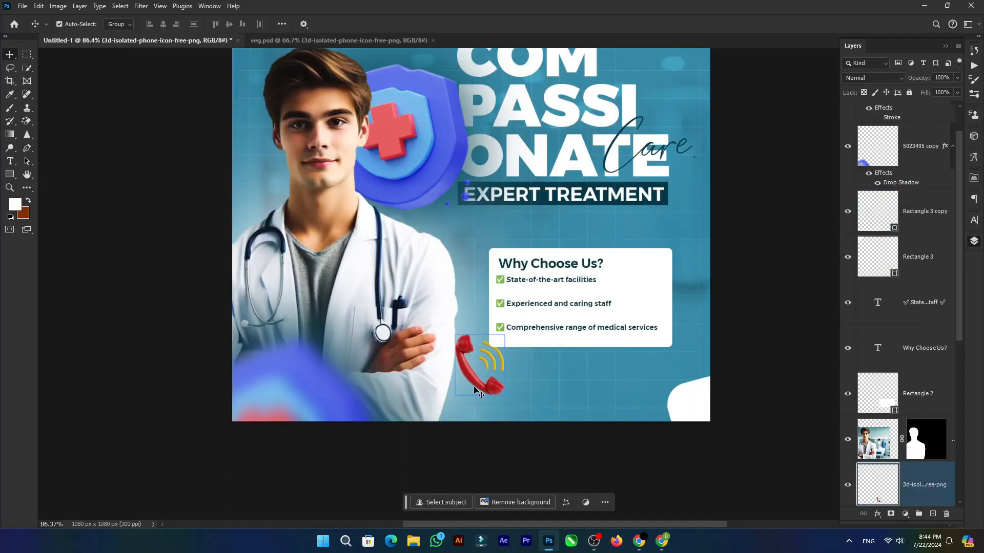
{"action": "left_click_drag", "start_coordinate": [475, 390], "coordinate": [474, 406]}
{"action": "key", "text": "ctrl+t"}
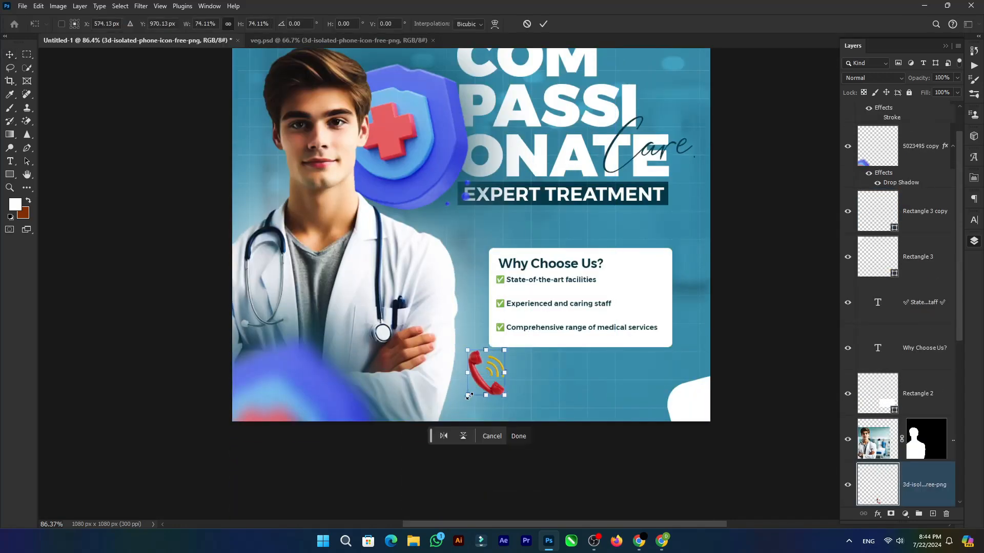
{"action": "key", "text": "Return"}
{"action": "scroll", "coordinate": [500, 348], "scroll_direction": "down", "scroll_amount": 1}
{"action": "left_click_drag", "start_coordinate": [537, 241], "coordinate": [531, 214]}
{"action": "scroll", "coordinate": [541, 276], "scroll_direction": "down", "scroll_amount": 2}
{"action": "left_click_drag", "start_coordinate": [542, 282], "coordinate": [512, 328]}
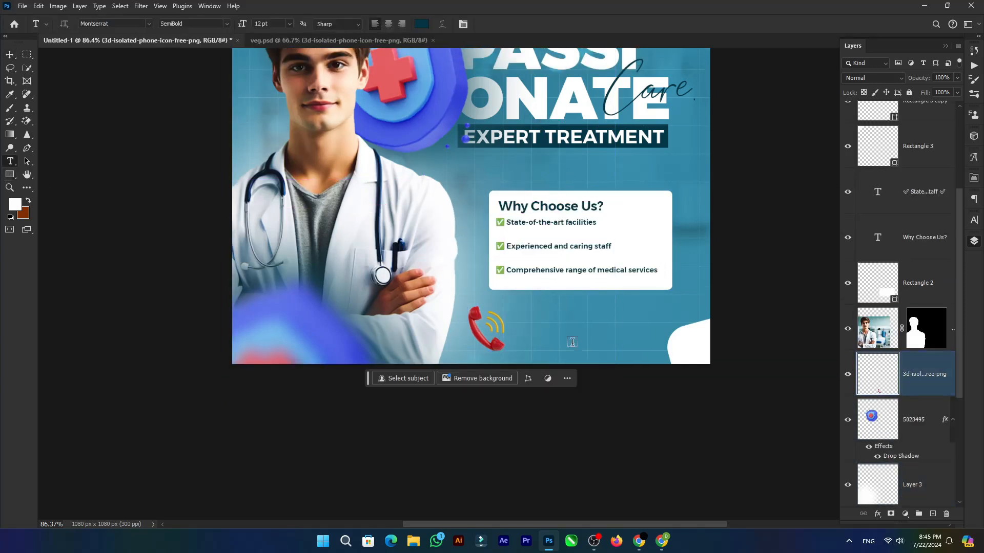
- Add the phone number as Montserrat SemiBold text beside the phone icon and scale it to 8.75 pt
{"action": "left_click", "coordinate": [545, 331]}
{"action": "type", "text": "+12345679890"}
{"action": "key", "text": "ctrl+Return"}
{"action": "key", "text": "ctrl+t"}
{"action": "left_click_drag", "start_coordinate": [730, 327], "coordinate": [652, 333]}
{"action": "key", "text": "Return"}
- Move the white card with its heading and checklist up and slightly left, closer to the Expert Treatment bar
{"action": "scroll", "coordinate": [615, 308], "scroll_direction": "up", "scroll_amount": 1}
{"action": "left_click", "coordinate": [573, 255]}
{"action": "left_click", "coordinate": [573, 239], "text": "shift"}
{"action": "left_click", "coordinate": [633, 240], "text": "shift"}
{"action": "left_click_drag", "start_coordinate": [661, 259], "coordinate": [652, 233]}
- Nudge the phone number text into place beside the phone icon
{"action": "scroll", "coordinate": [604, 297], "scroll_direction": "up", "scroll_amount": 3}
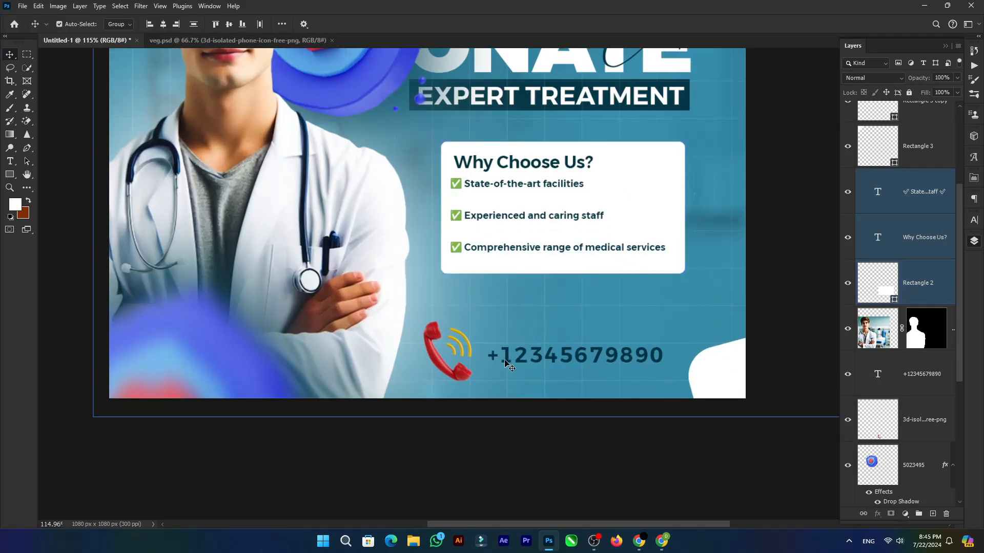
{"action": "left_click", "coordinate": [502, 364]}
{"action": "scroll", "coordinate": [588, 267], "scroll_direction": "down", "scroll_amount": 3}
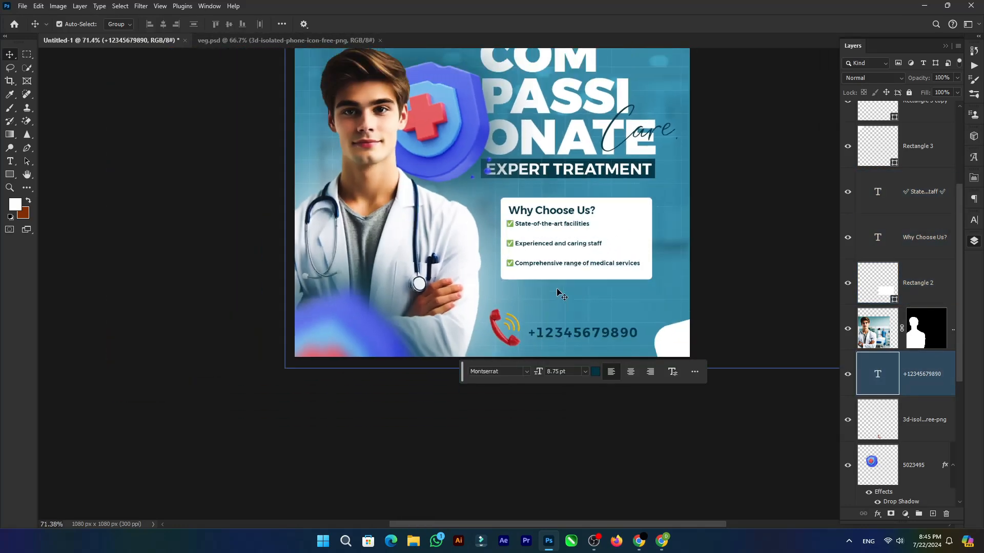
{"action": "scroll", "coordinate": [567, 310], "scroll_direction": "up", "scroll_amount": 2}
{"action": "left_click_drag", "start_coordinate": [564, 331], "coordinate": [566, 333]}
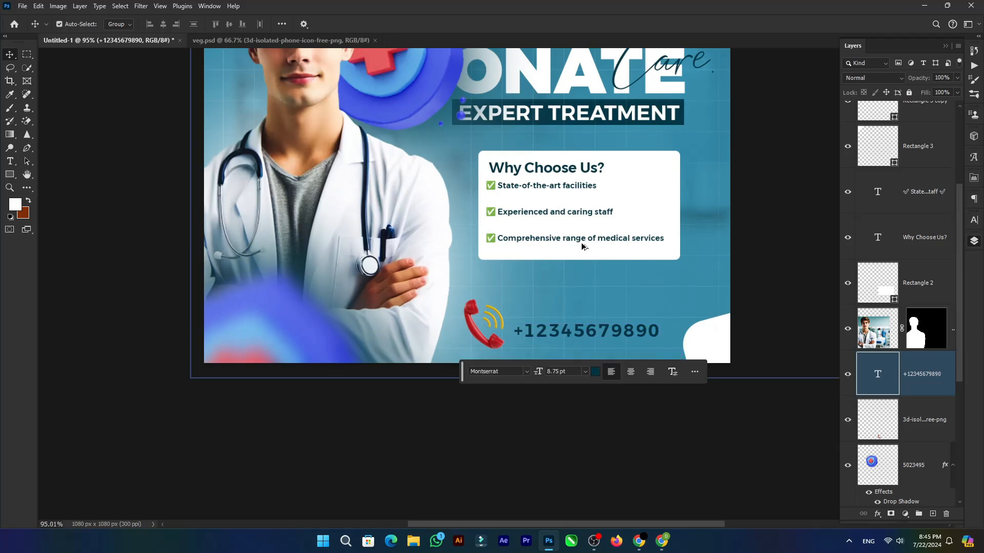
- Recolour the "Why Choose Us?" heading red (#bb1b24), sampled from the phone icon
{"action": "scroll", "coordinate": [571, 280], "scroll_direction": "down", "scroll_amount": 2}
{"action": "scroll", "coordinate": [569, 241], "scroll_direction": "up", "scroll_amount": 4}
{"action": "double_click", "coordinate": [559, 206]}
{"action": "left_click", "coordinate": [584, 373]}
{"action": "left_click", "coordinate": [450, 364]}
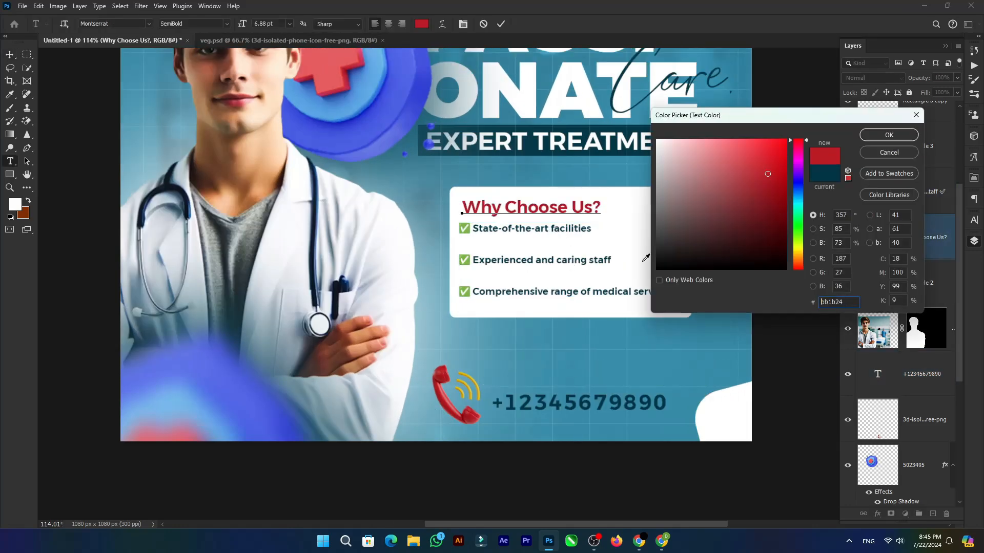
{"action": "left_click", "coordinate": [889, 134]}
{"action": "left_click", "coordinate": [10, 54]}
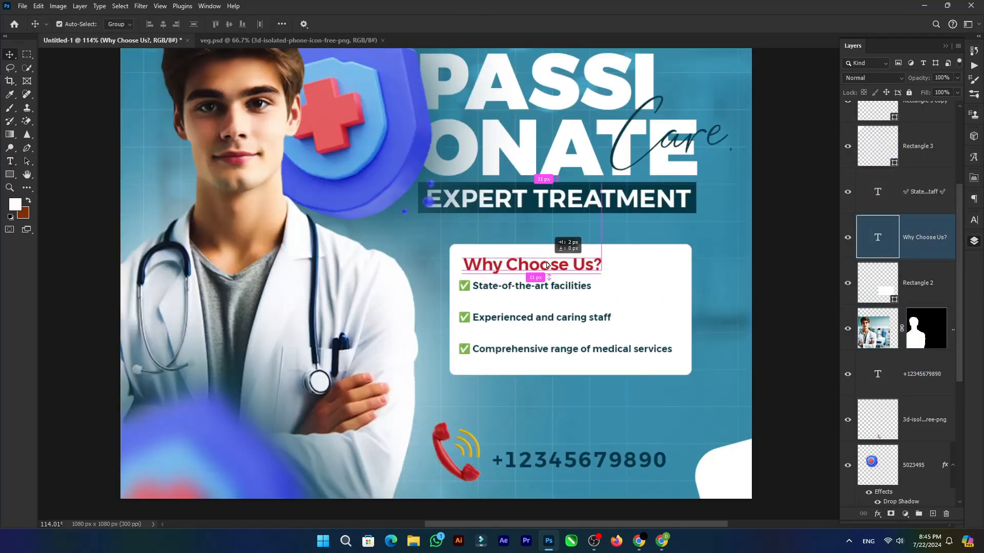
- Nudge the "Why Choose Us?" heading right about 2 px and move the checklist text slightly down below it
{"action": "left_click_drag", "start_coordinate": [524, 296], "coordinate": [525, 304]}
{"action": "scroll", "coordinate": [551, 286], "scroll_direction": "down", "scroll_amount": 2}
{"action": "scroll", "coordinate": [548, 231], "scroll_direction": "down", "scroll_amount": 3}
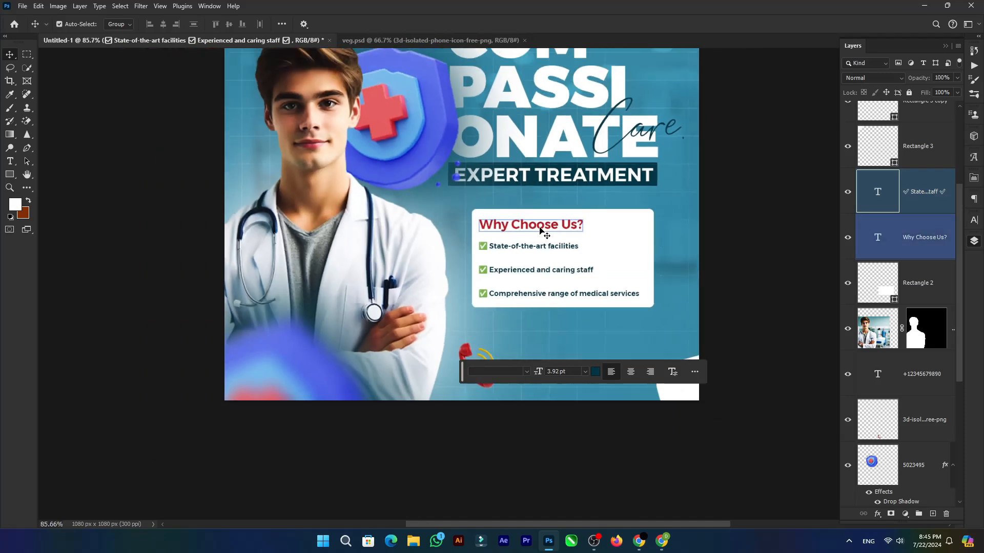
- Move the "Call us today to schedule an appointment" text above the phone number and break it into two lines after "today"
{"action": "scroll", "coordinate": [543, 231], "scroll_direction": "down", "scroll_amount": 2}
{"action": "scroll", "coordinate": [563, 276], "scroll_direction": "up", "scroll_amount": 2}
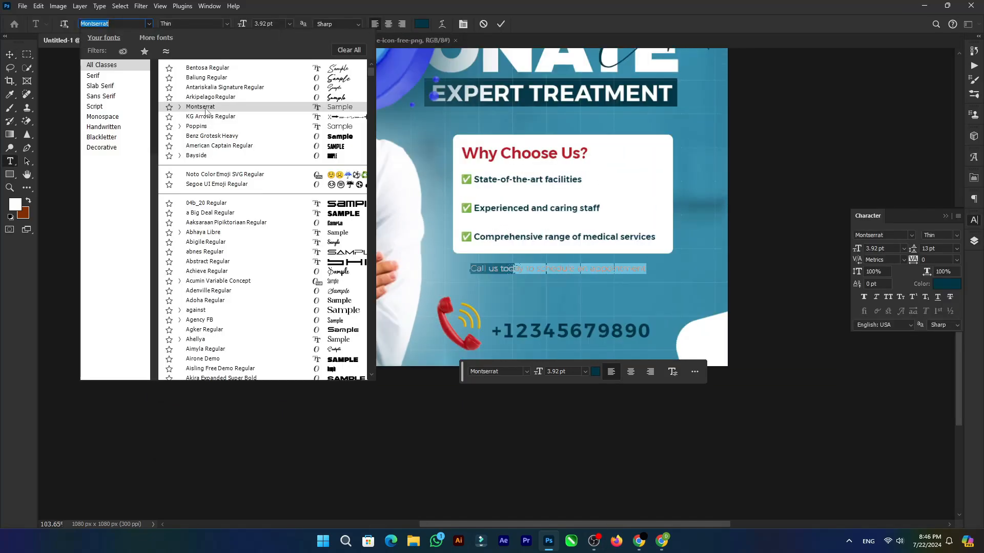
{"action": "left_click", "coordinate": [10, 55]}
{"action": "left_click_drag", "start_coordinate": [534, 272], "coordinate": [564, 296]}
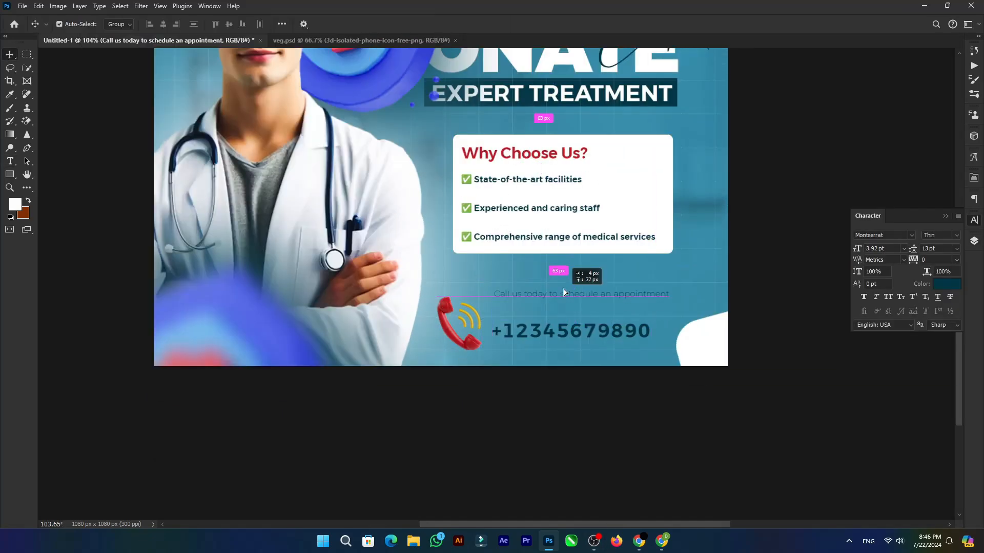
{"action": "double_click", "coordinate": [565, 282]}
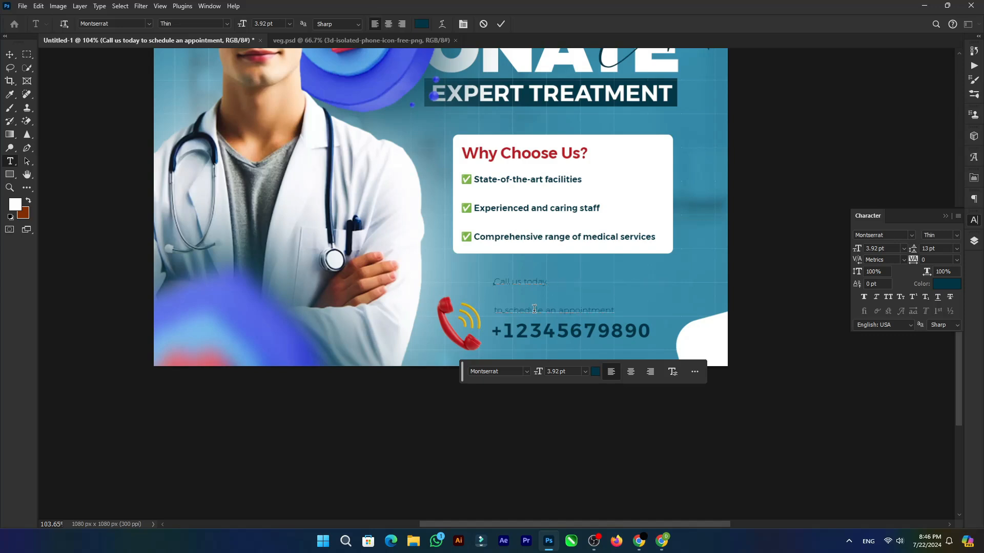
- Format the "Call us today" line in white Montserrat SemiBold at 10 pt
{"action": "left_click_drag", "start_coordinate": [527, 302], "coordinate": [489, 281]}
{"action": "left_click", "coordinate": [596, 372]}
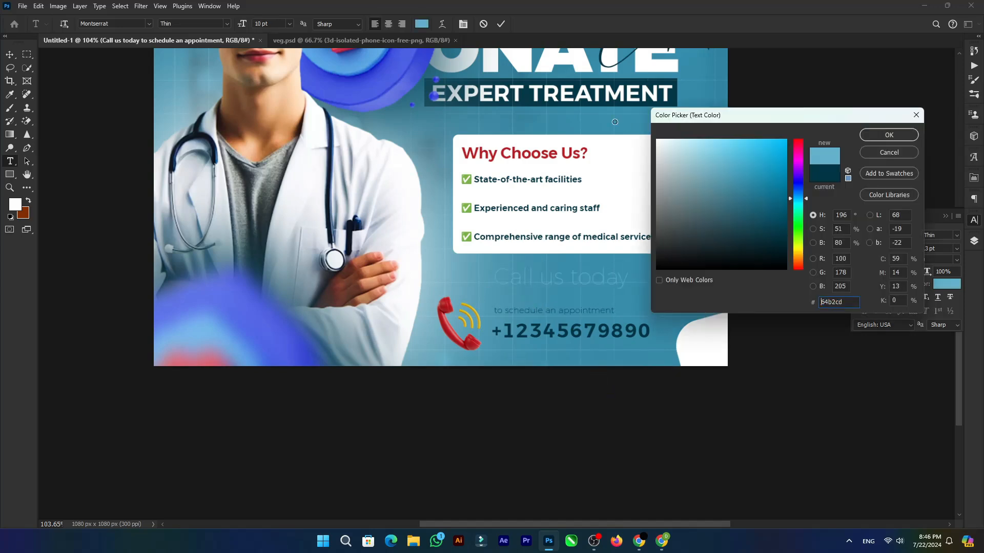
{"action": "left_click", "coordinate": [888, 135]}
{"action": "left_click", "coordinate": [526, 371]}
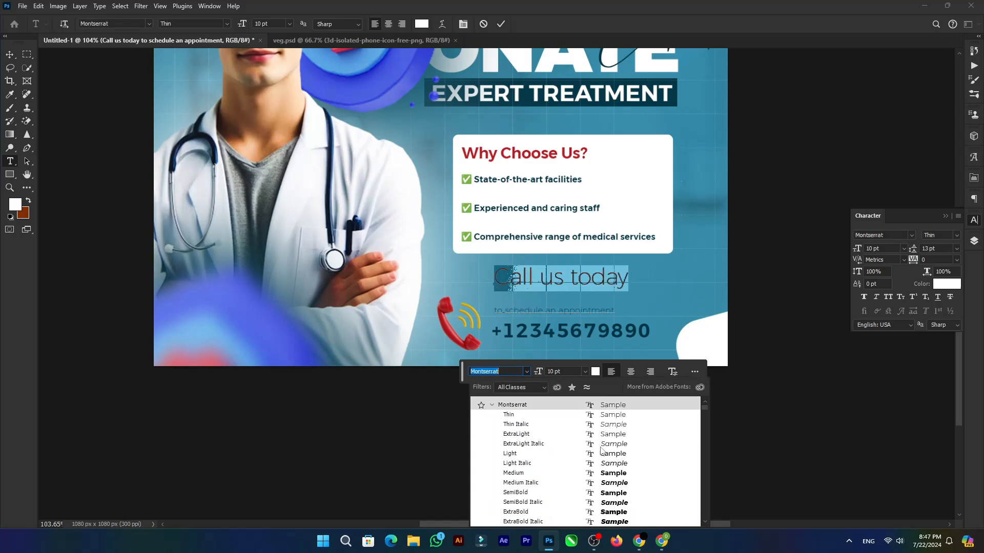
{"action": "scroll", "coordinate": [538, 457], "scroll_direction": "down", "scroll_amount": 2}
{"action": "scroll", "coordinate": [539, 456], "scroll_direction": "up", "scroll_amount": 1}
{"action": "left_click", "coordinate": [536, 439]}
- Recolour the "to schedule an appointment" line white (#ffffff) and tighten the leading of both lines to 5 pt
{"action": "left_click", "coordinate": [496, 309]}
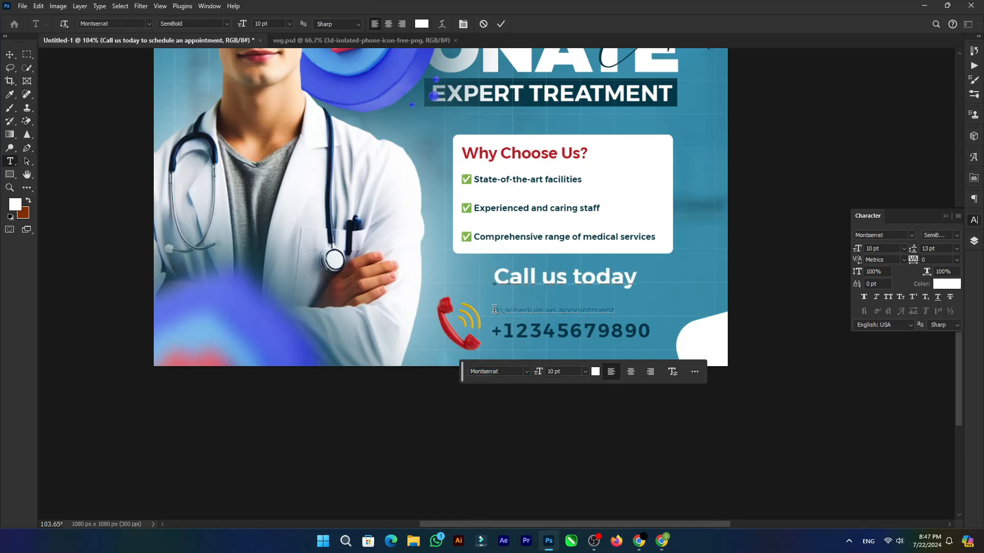
{"action": "left_click", "coordinate": [595, 372]}
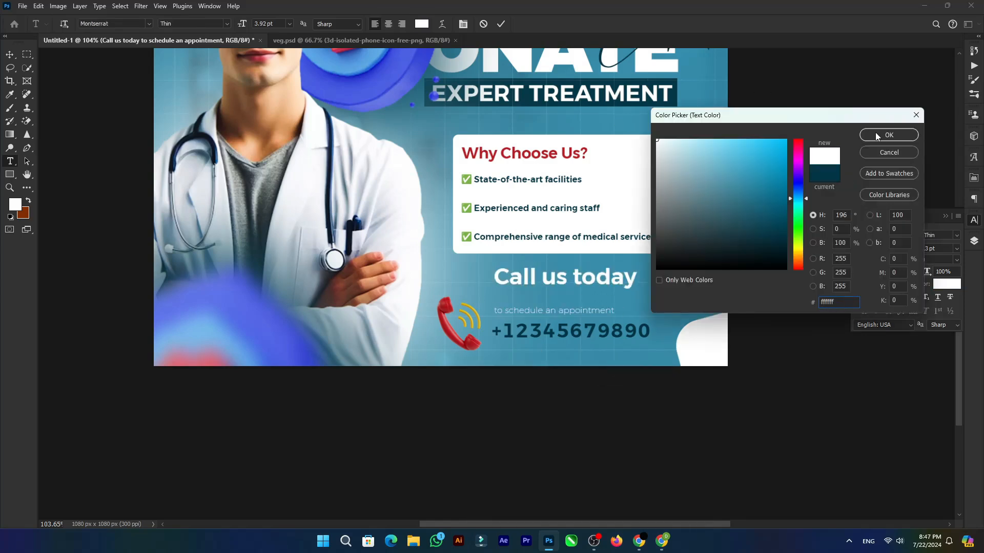
{"action": "left_click", "coordinate": [871, 134]}
{"action": "key", "text": "ctrl+a"}
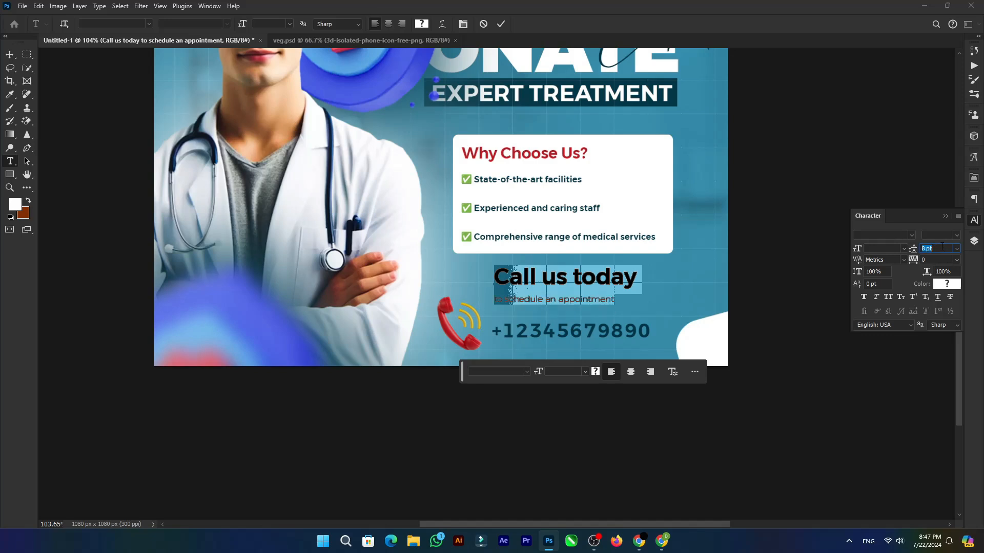
- Set "to schedule an appointment" to 5 pt and "Call us today" to all caps at 7 pt, and reposition the text block
{"action": "triple_click", "coordinate": [614, 290]}
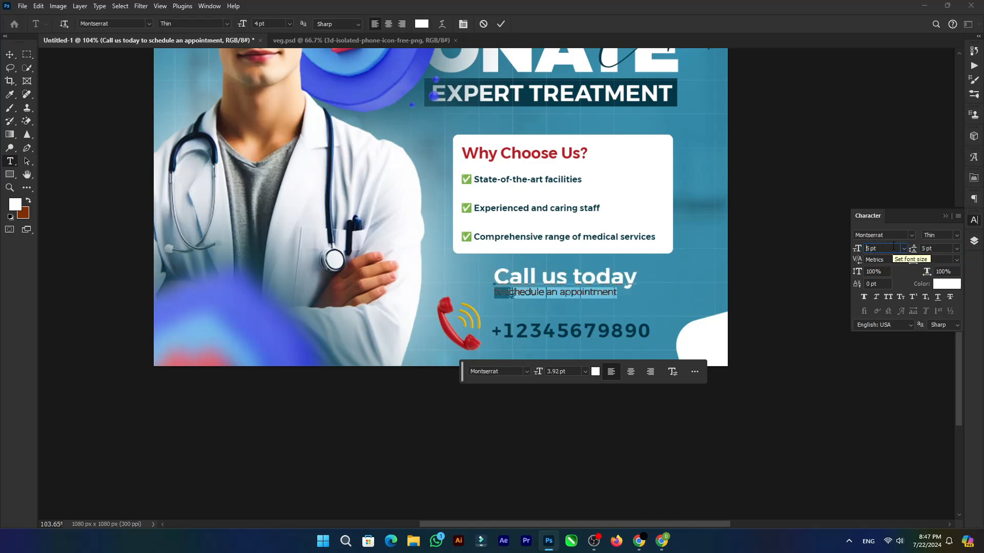
{"action": "left_click_drag", "start_coordinate": [636, 276], "coordinate": [494, 281]}
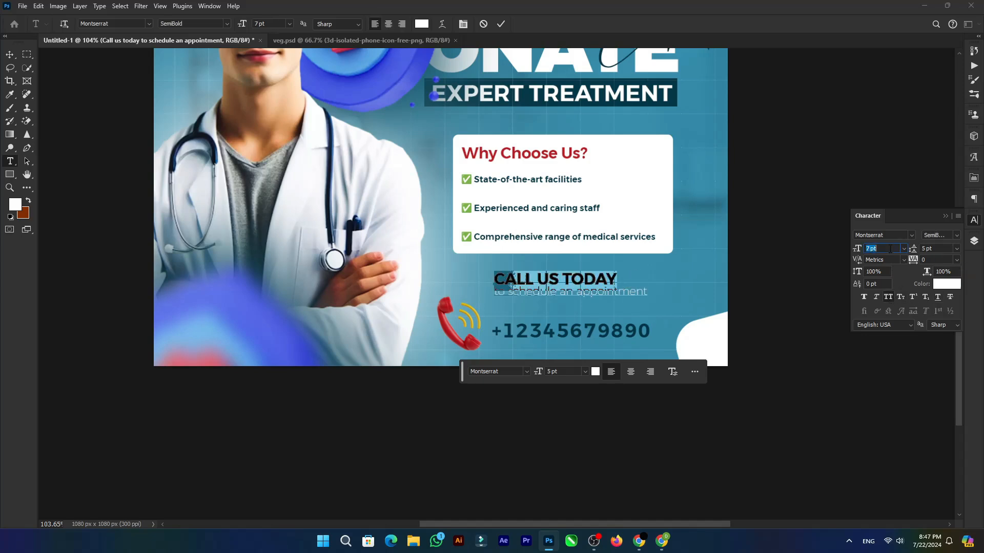
{"action": "left_click", "coordinate": [9, 55]}
{"action": "left_click_drag", "start_coordinate": [538, 277], "coordinate": [533, 289]}
- Change the weight of "to schedule an appointment" to Medium and nudge the text block down slightly above the phone number
{"action": "double_click", "coordinate": [520, 299]}
{"action": "left_click", "coordinate": [957, 236]}
{"action": "left_click", "coordinate": [897, 299]}
{"action": "left_click", "coordinate": [9, 55]}
{"action": "left_click_drag", "start_coordinate": [560, 291], "coordinate": [561, 296]}
- Move the phone icon up and slightly right so it sits beside the call-to-action text and phone number
{"action": "scroll", "coordinate": [641, 241], "scroll_direction": "down", "scroll_amount": 4}
{"action": "scroll", "coordinate": [574, 328], "scroll_direction": "up", "scroll_amount": 5}
{"action": "left_click_drag", "start_coordinate": [473, 280], "coordinate": [480, 263]}
{"action": "scroll", "coordinate": [616, 358], "scroll_direction": "up", "scroll_amount": 1}
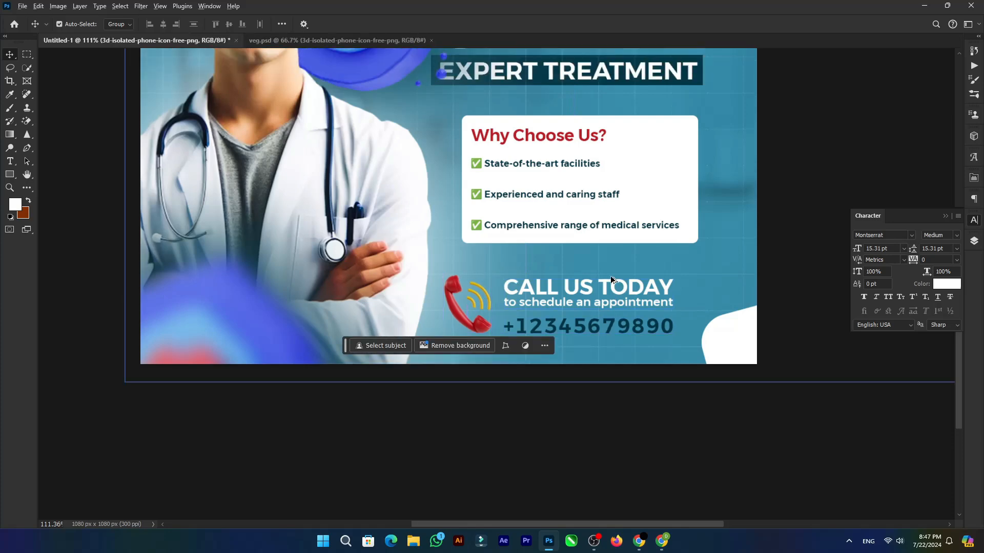
- Shift the call-to-action text and phone number slightly right together, and nudge the phone icon right about 5 px
{"action": "scroll", "coordinate": [616, 366], "scroll_direction": "down", "scroll_amount": 2}
{"action": "left_click", "coordinate": [599, 309]}
{"action": "left_click", "coordinate": [588, 327], "text": "shift"}
{"action": "scroll", "coordinate": [588, 328], "scroll_direction": "down", "scroll_amount": 1}
{"action": "left_click_drag", "start_coordinate": [586, 298], "coordinate": [595, 297]}
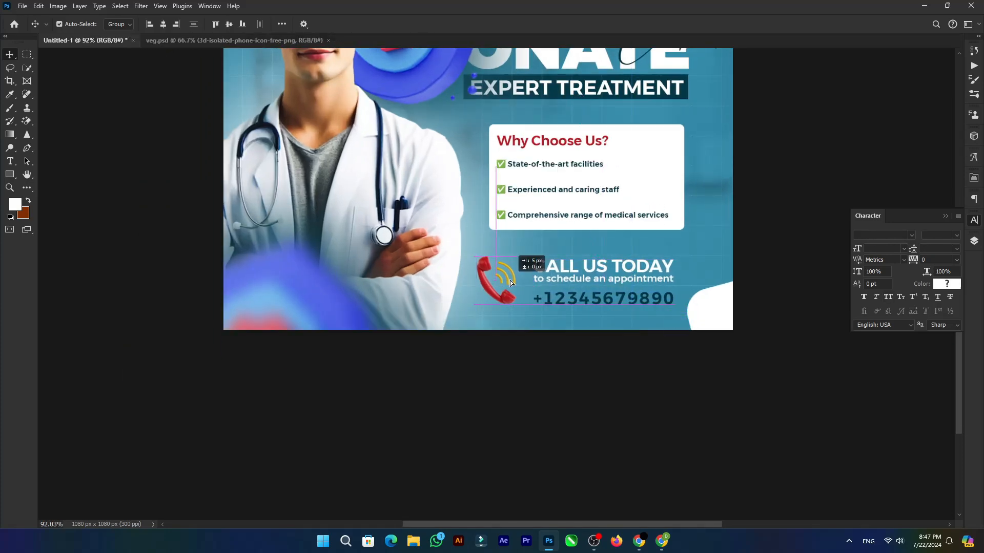
{"action": "left_click_drag", "start_coordinate": [508, 281], "coordinate": [508, 281]}
{"action": "scroll", "coordinate": [651, 261], "scroll_direction": "down", "scroll_amount": 4}
{"action": "scroll", "coordinate": [580, 264], "scroll_direction": "up", "scroll_amount": 3}
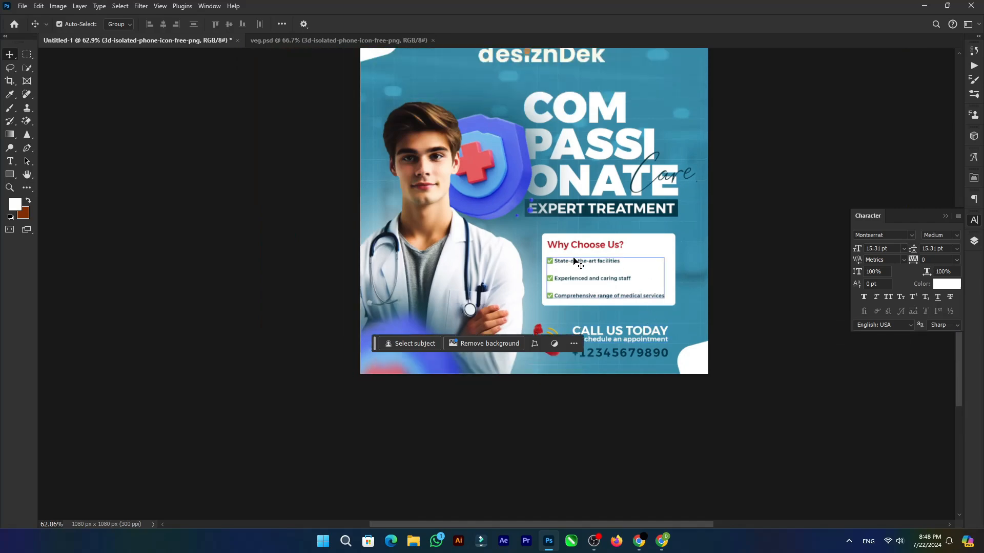
{"action": "scroll", "coordinate": [576, 263], "scroll_direction": "up", "scroll_amount": 2}
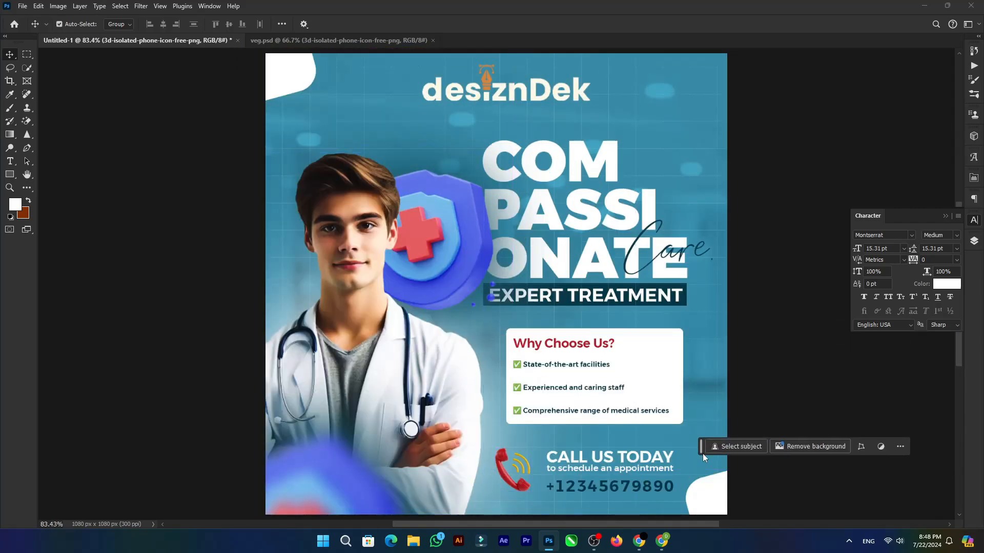